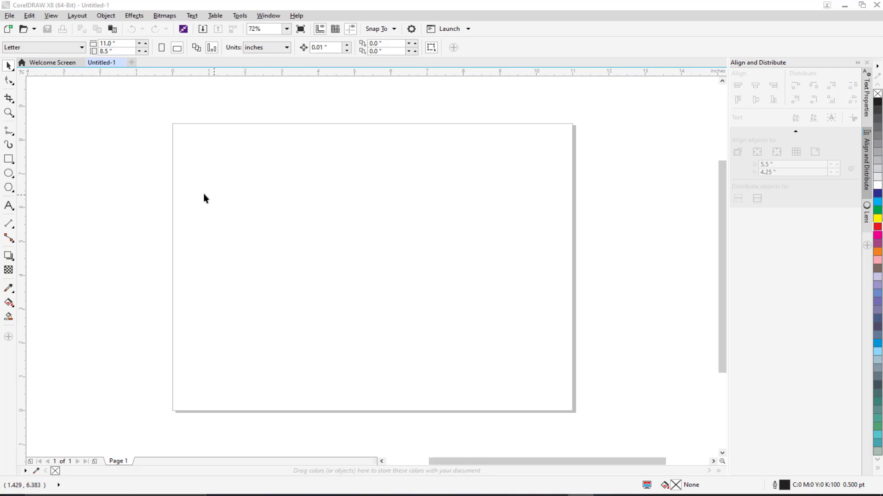
Step: Create a page-sized rectangle and give it a linear fountain fill running from black at the top edge to white at the bottom
{"action": "double_click", "coordinate": [9, 159]}
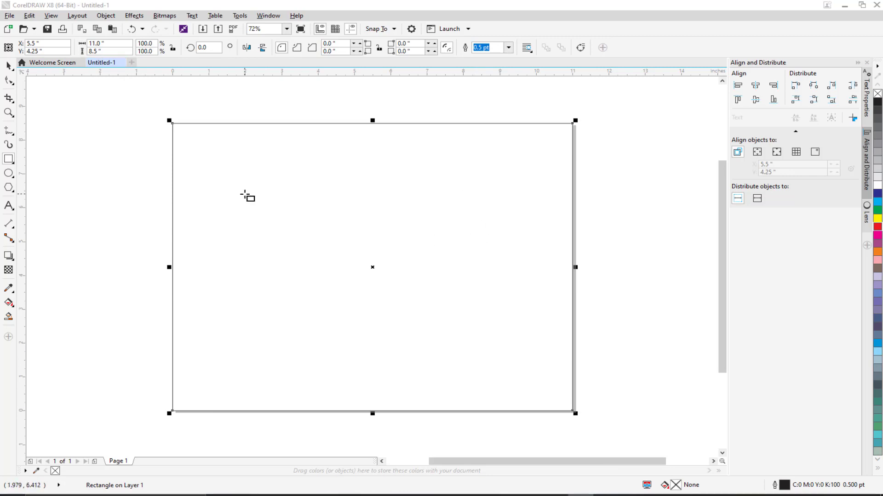
{"action": "left_click", "coordinate": [9, 66]}
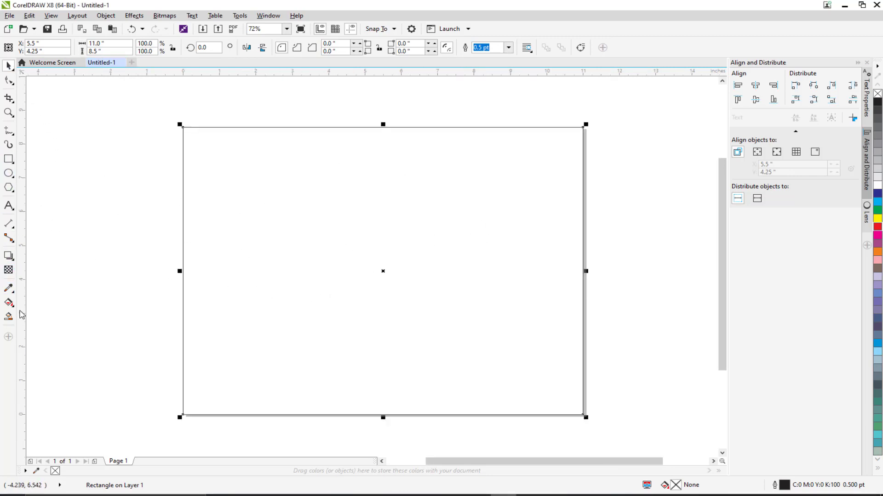
{"action": "left_click", "coordinate": [9, 302]}
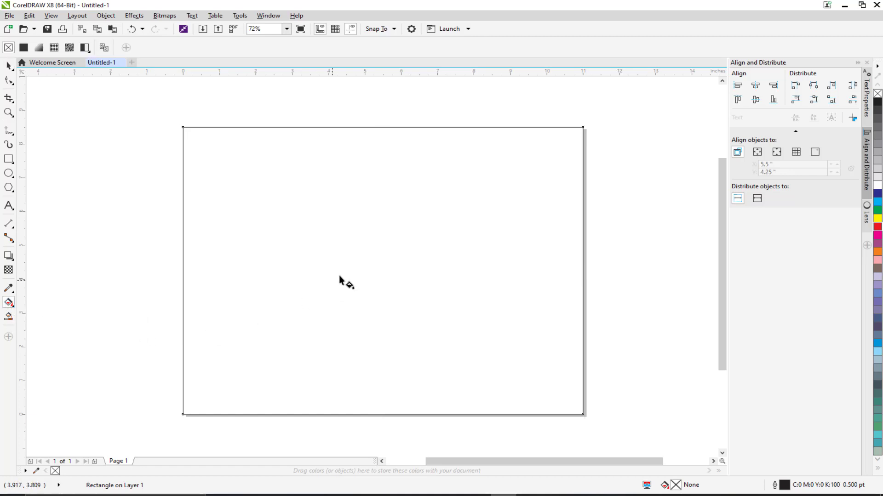
{"action": "left_click", "coordinate": [39, 48]}
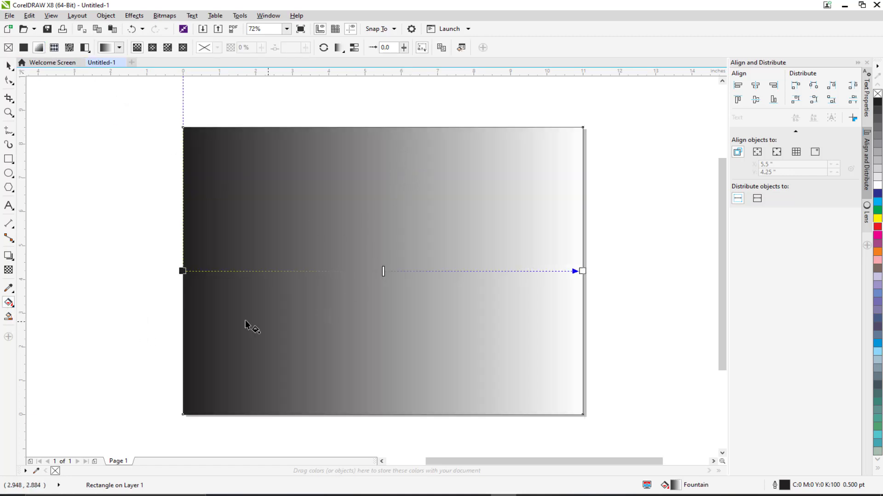
{"action": "left_click_drag", "start_coordinate": [182, 271], "coordinate": [375, 131]}
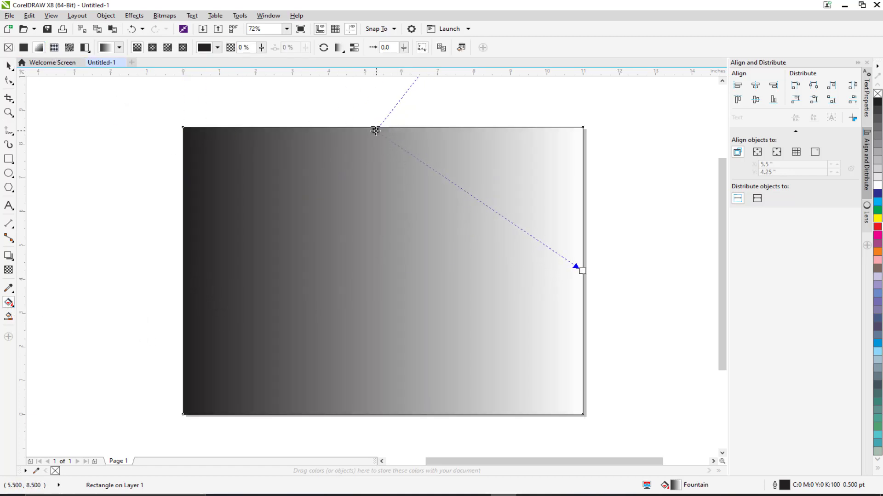
{"action": "left_click_drag", "start_coordinate": [580, 270], "coordinate": [383, 414]}
{"action": "left_click_drag", "start_coordinate": [374, 131], "coordinate": [378, 127]}
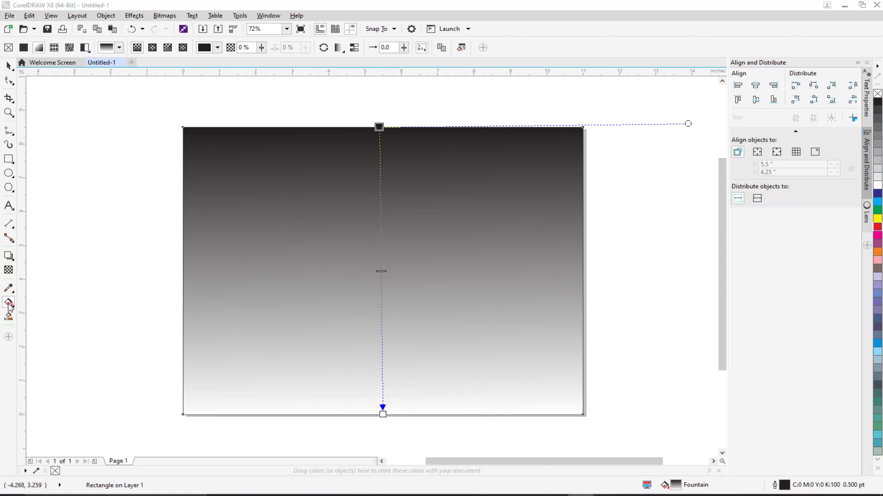
Step: Apply a mesh fill to the rectangle and add a horizontal mesh line between its middle and bottom edge
{"action": "left_click", "coordinate": [9, 305]}
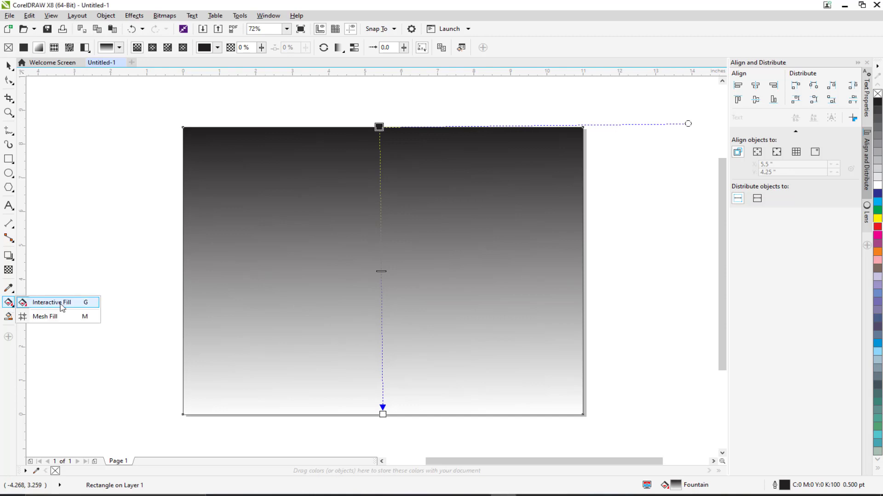
{"action": "left_click", "coordinate": [61, 317]}
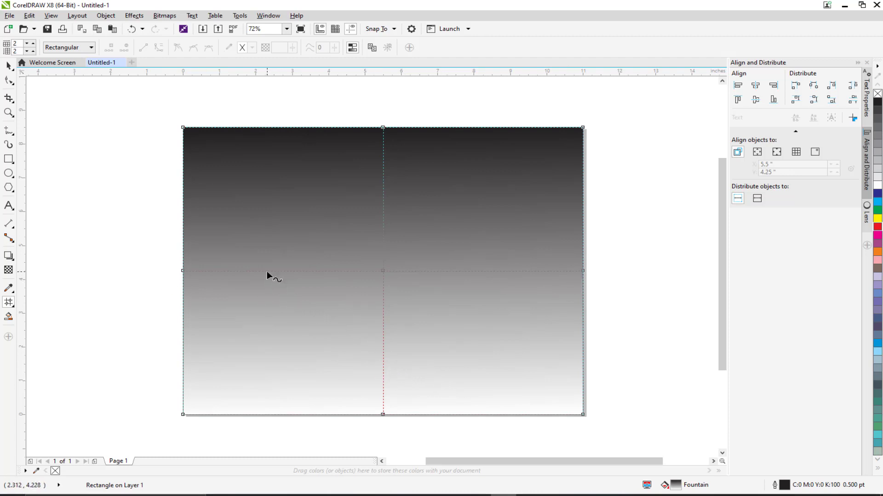
{"action": "left_click", "coordinate": [383, 360]}
{"action": "double_click", "coordinate": [383, 360]}
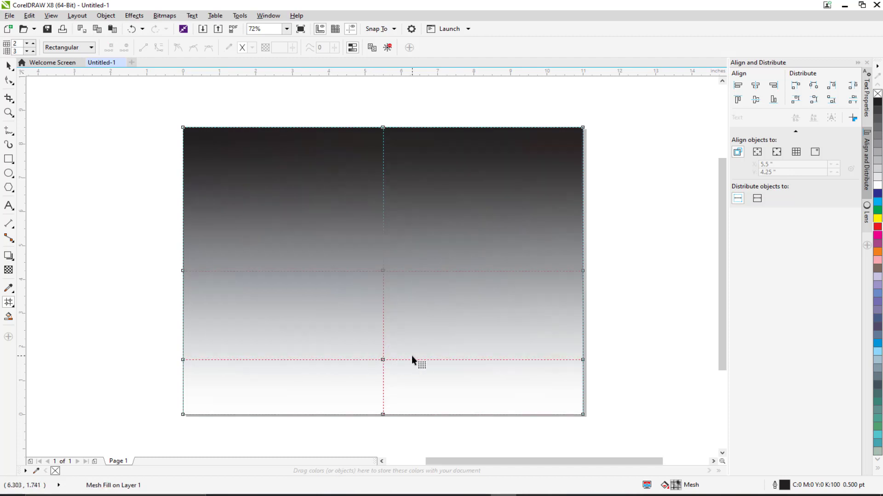
Step: Color the nodes on the lower horizontal mesh line medium blue, C65 M31 Y0 K0
{"action": "left_click_drag", "start_coordinate": [146, 351], "coordinate": [580, 374]}
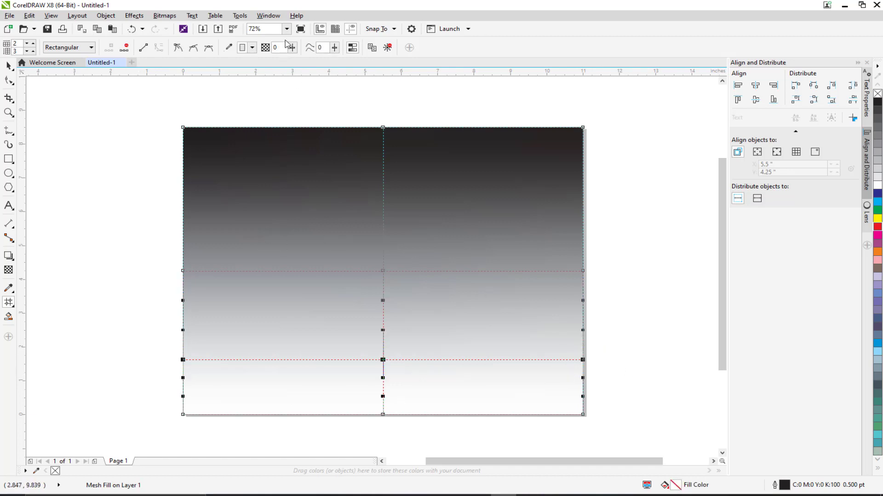
{"action": "left_click", "coordinate": [252, 48]}
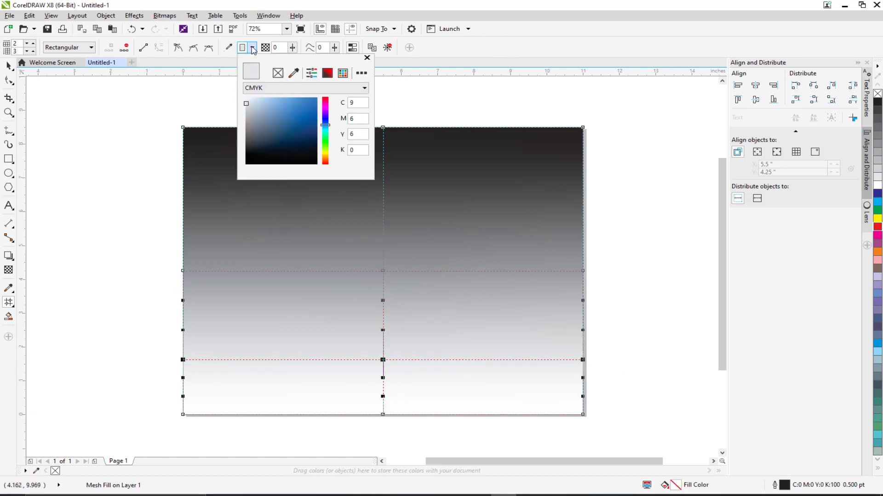
{"action": "left_click", "coordinate": [298, 97]}
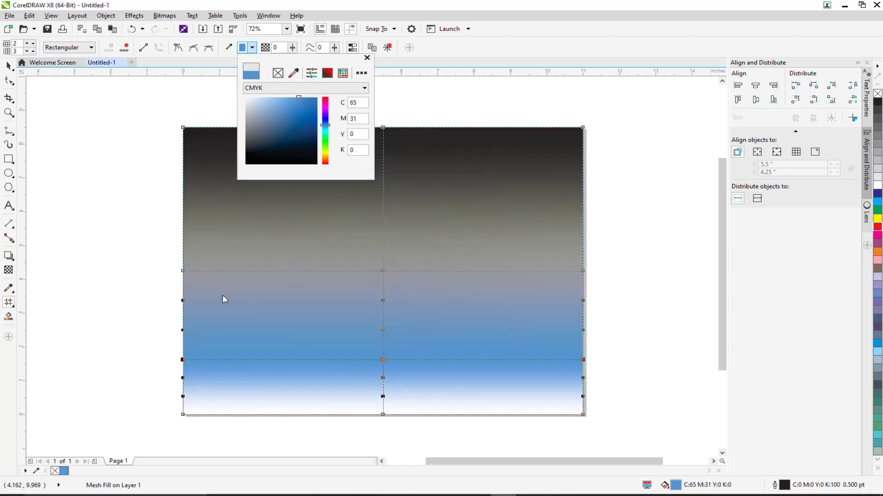
{"action": "left_click", "coordinate": [159, 253]}
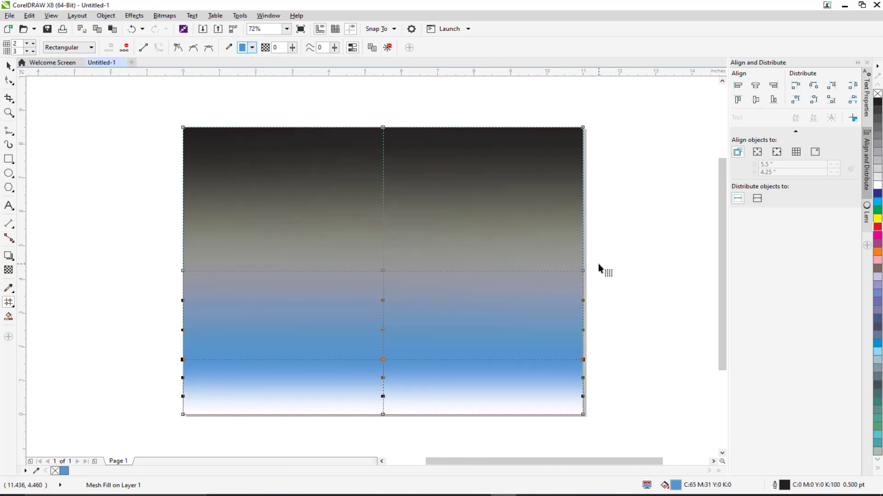
Step: Color the nodes on the middle horizontal mesh line lighter blue, C54 M21 Y0 K0
{"action": "left_click_drag", "start_coordinate": [599, 265], "coordinate": [173, 294]}
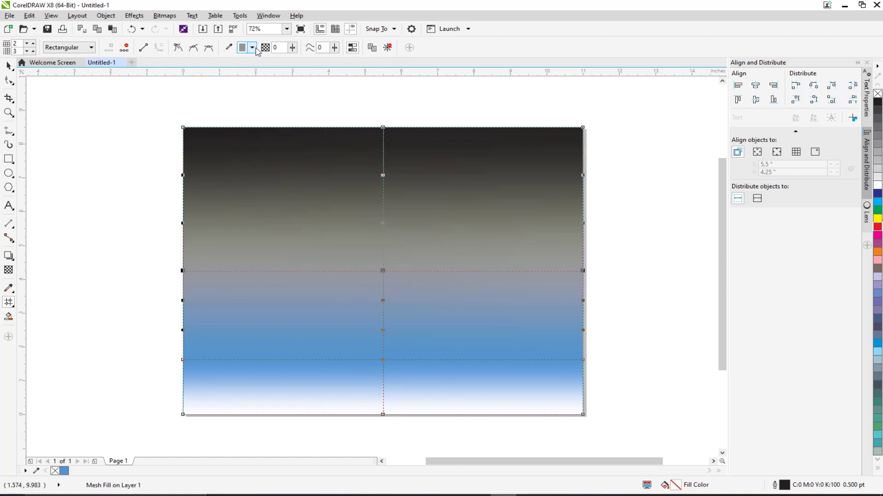
{"action": "left_click", "coordinate": [256, 48]}
{"action": "left_click", "coordinate": [289, 98]}
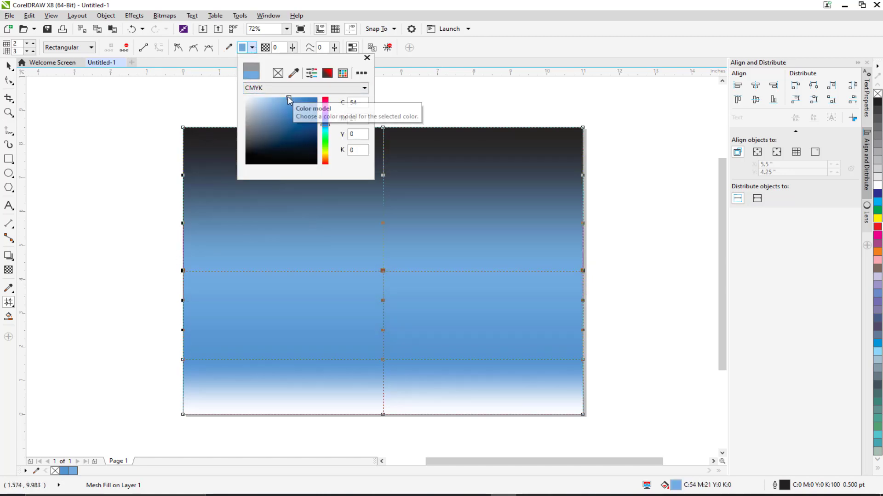
{"action": "left_click", "coordinate": [163, 159]}
Step: Color the mesh nodes along the rectangle's top edge dark blue, C100 M74 Y10 K1
{"action": "left_click_drag", "start_coordinate": [158, 109], "coordinate": [641, 161]}
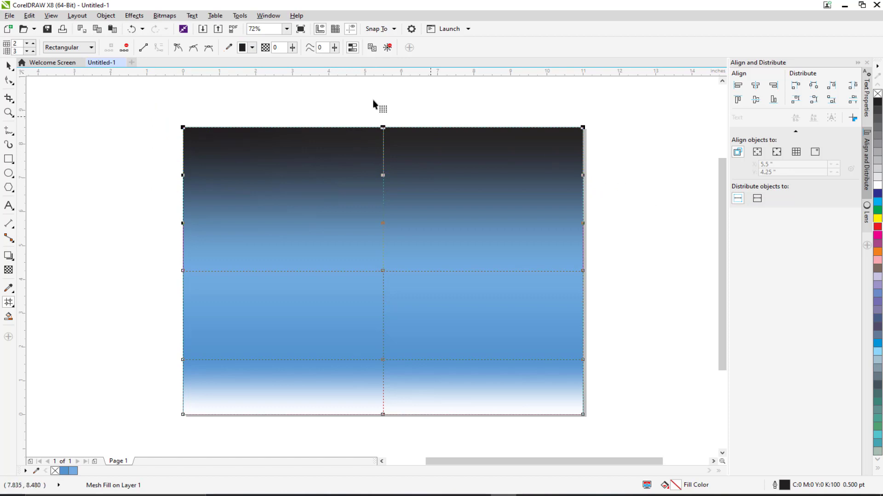
{"action": "left_click", "coordinate": [253, 47]}
{"action": "left_click", "coordinate": [325, 125]}
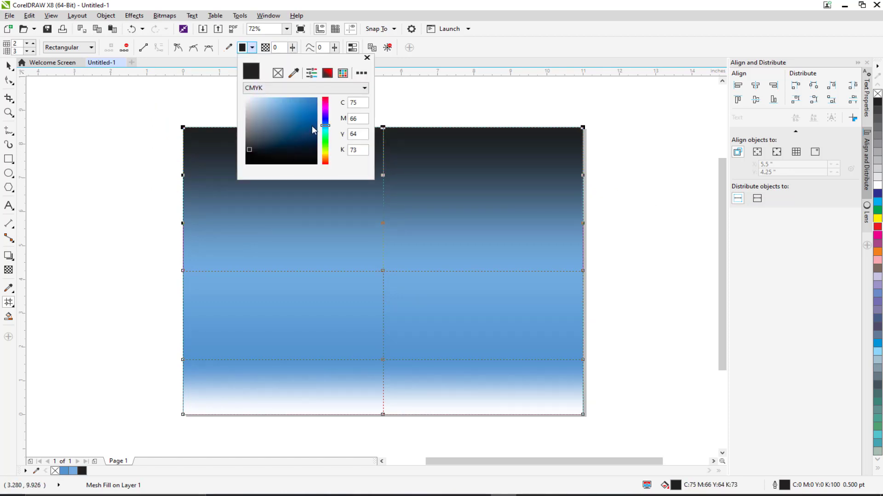
{"action": "left_click", "coordinate": [315, 124]}
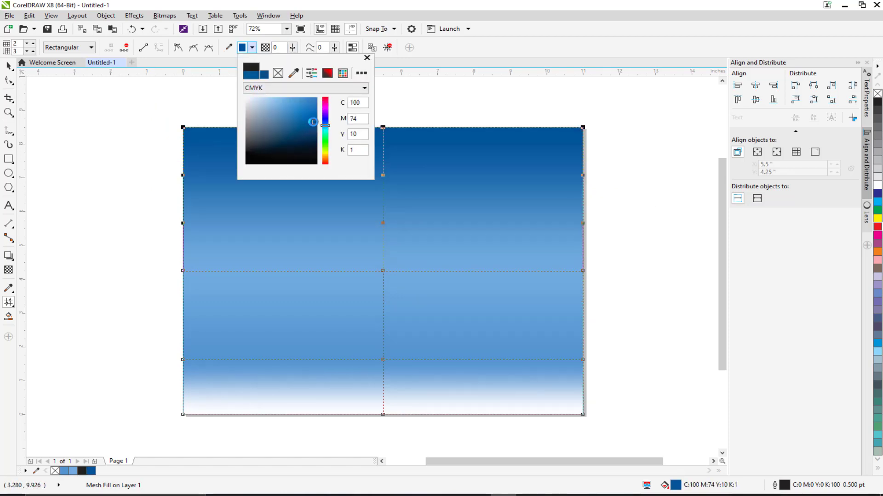
{"action": "left_click", "coordinate": [463, 110]}
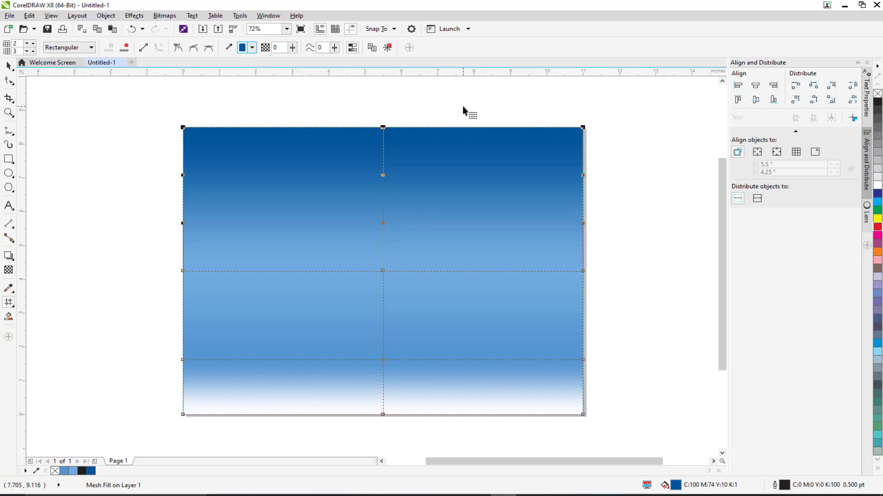
Step: Lighten the center node of the lower horizontal mesh line to C34 M11 Y0 K0
{"action": "left_click", "coordinate": [382, 361]}
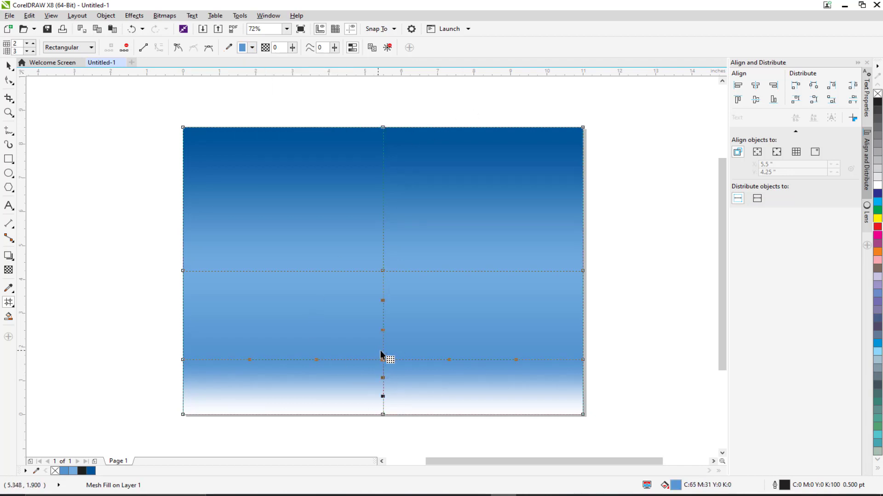
{"action": "left_click", "coordinate": [252, 50]}
{"action": "left_click_drag", "start_coordinate": [276, 110], "coordinate": [269, 101]}
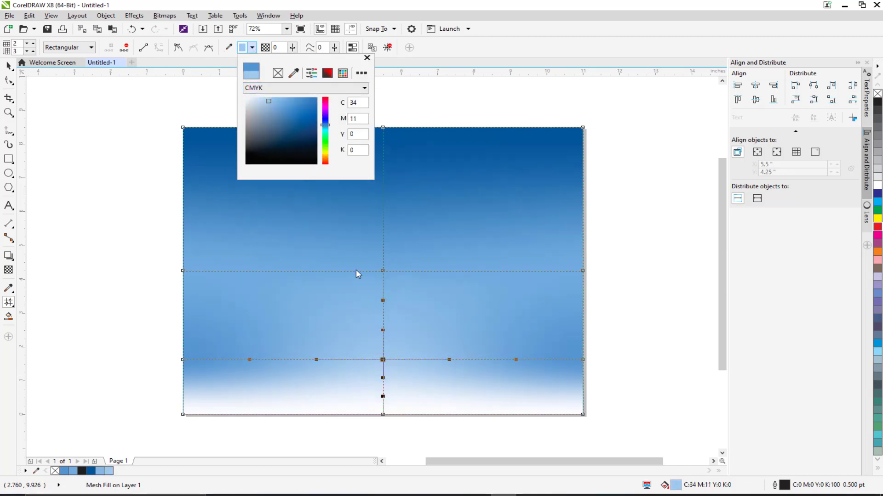
Step: Lighten the center node of the middle horizontal mesh line to pale blue, C19 M3 Y0 K0
{"action": "left_click", "coordinate": [382, 271]}
{"action": "left_click", "coordinate": [383, 272]}
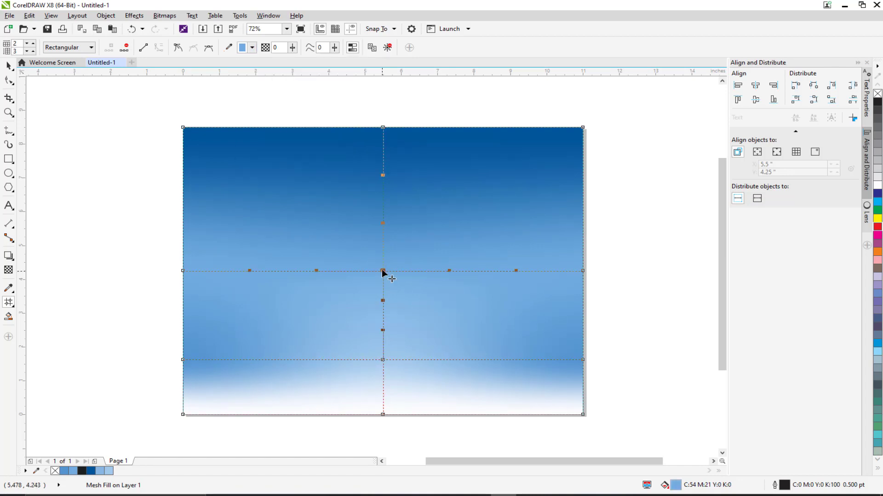
{"action": "left_click", "coordinate": [252, 48]}
{"action": "left_click_drag", "start_coordinate": [271, 107], "coordinate": [262, 98]}
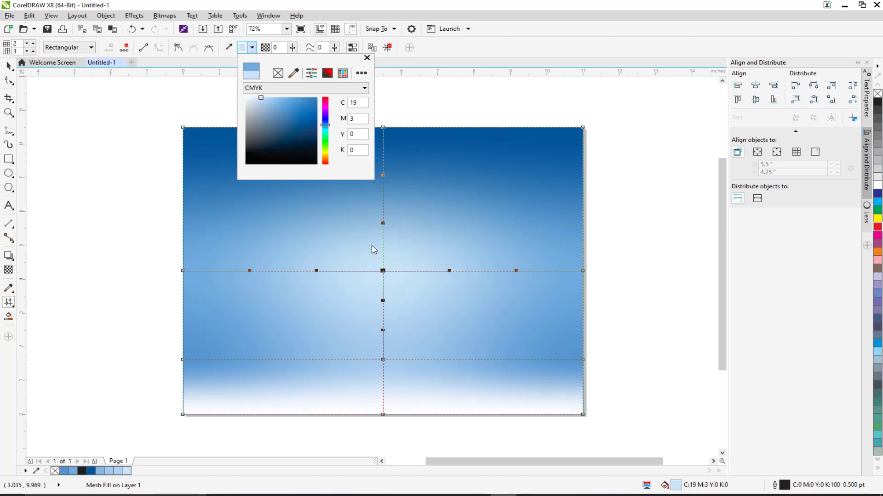
{"action": "left_click", "coordinate": [161, 183]}
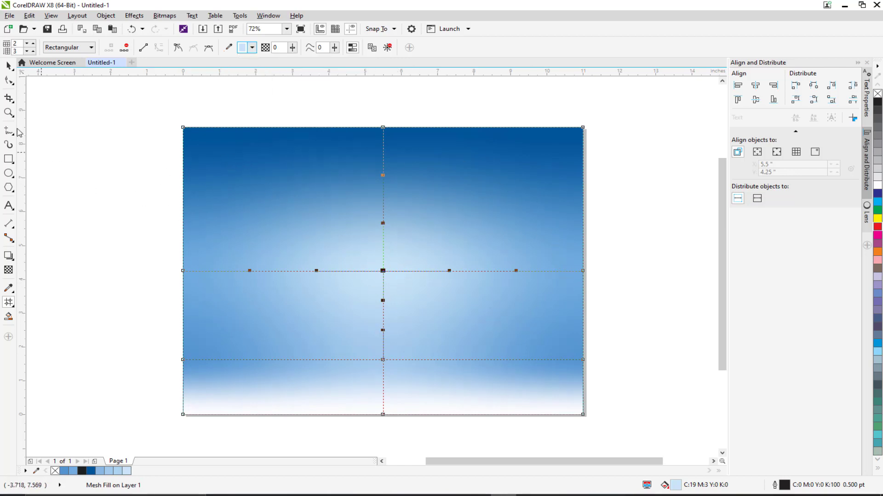
Step: Lock the mesh-filled background rectangle and leave it deselected
{"action": "left_click", "coordinate": [9, 65]}
{"action": "left_click", "coordinate": [109, 198]}
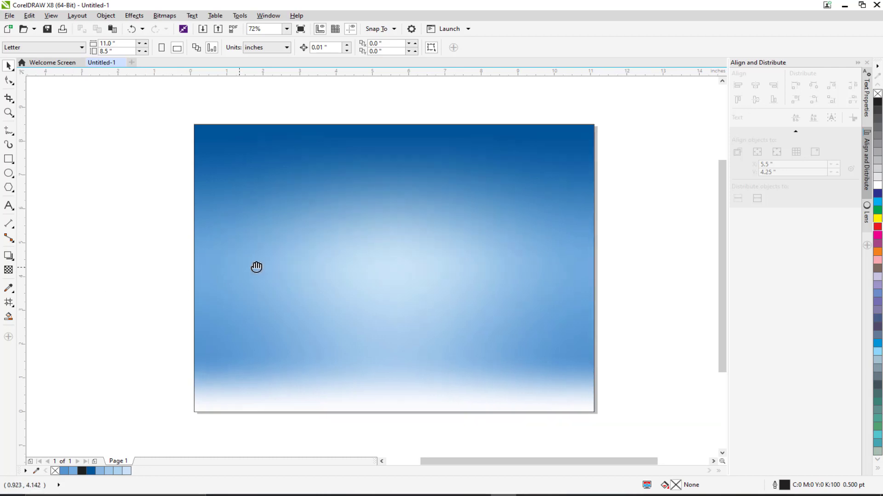
{"action": "left_click", "coordinate": [325, 183]}
{"action": "right_click", "coordinate": [325, 183]}
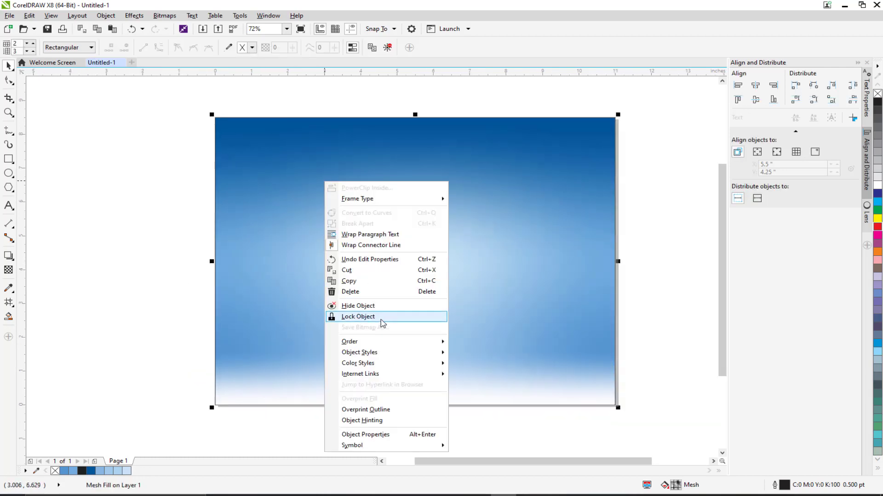
{"action": "left_click", "coordinate": [363, 318]}
{"action": "left_click", "coordinate": [59, 248]}
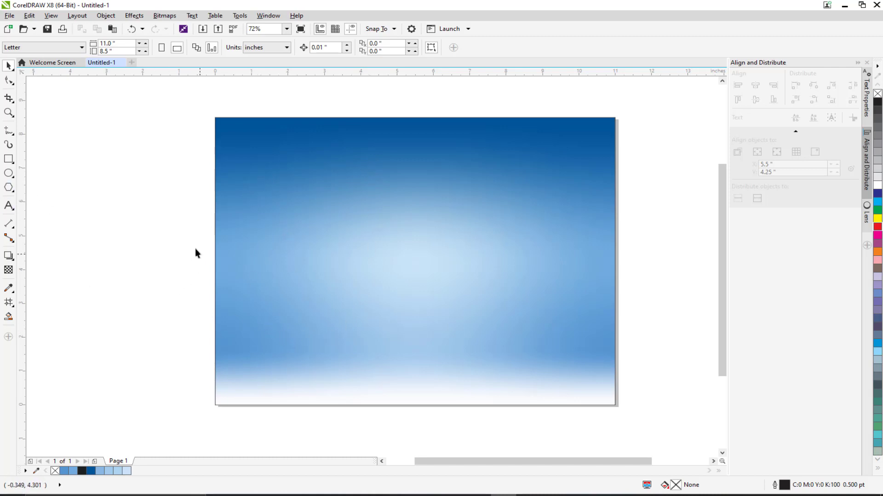
Step: Draw a rectangle about 1.33 inches wide and 1.22 inches high near the page's lower-left corner
{"action": "left_click", "coordinate": [9, 173]}
{"action": "left_click", "coordinate": [9, 159]}
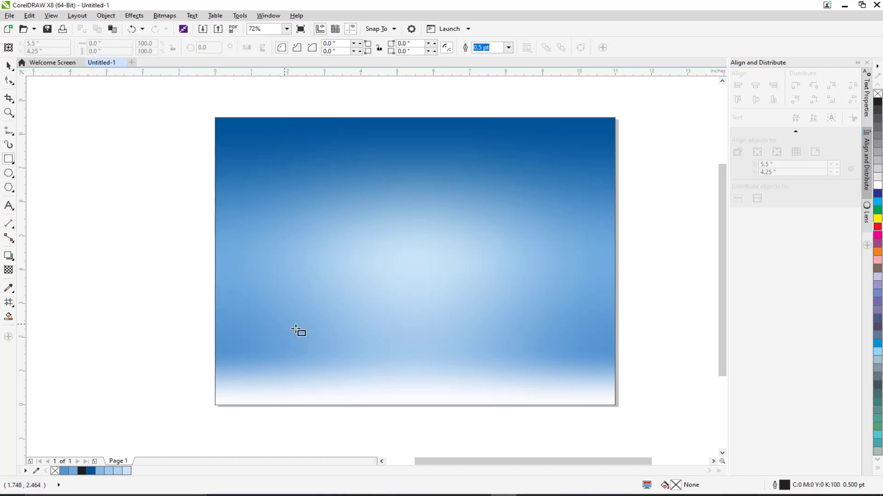
{"action": "scroll", "coordinate": [281, 332], "scroll_direction": "up", "scroll_amount": 1}
{"action": "left_click_drag", "start_coordinate": [270, 339], "coordinate": [290, 355]}
{"action": "scroll", "coordinate": [288, 312], "scroll_direction": "down", "scroll_amount": 1}
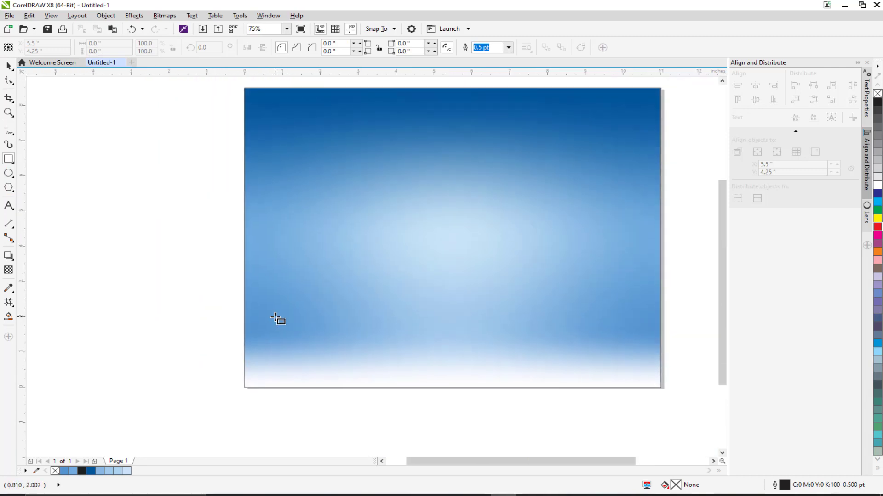
{"action": "left_click_drag", "start_coordinate": [275, 316], "coordinate": [325, 360]}
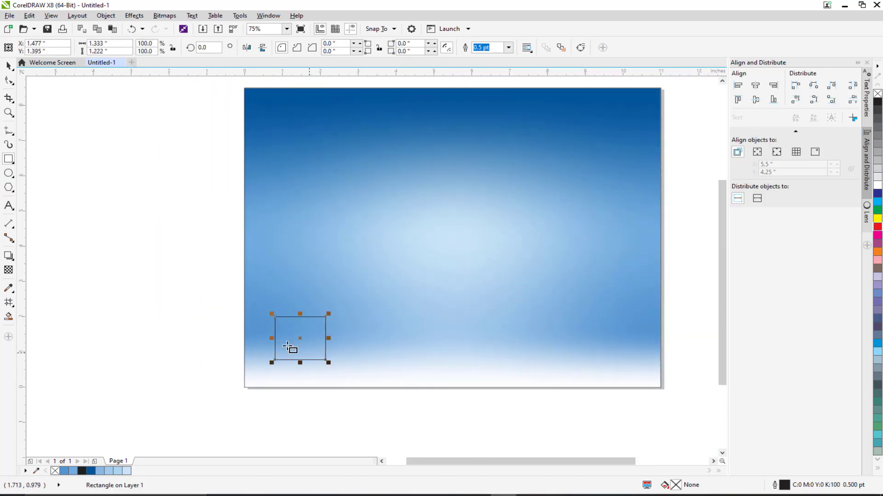
Step: Draw a tall rectangle about 1.34 by 5.46 inches directly above the small one, starting at its top edge
{"action": "scroll", "coordinate": [282, 347], "scroll_direction": "up", "scroll_amount": 1}
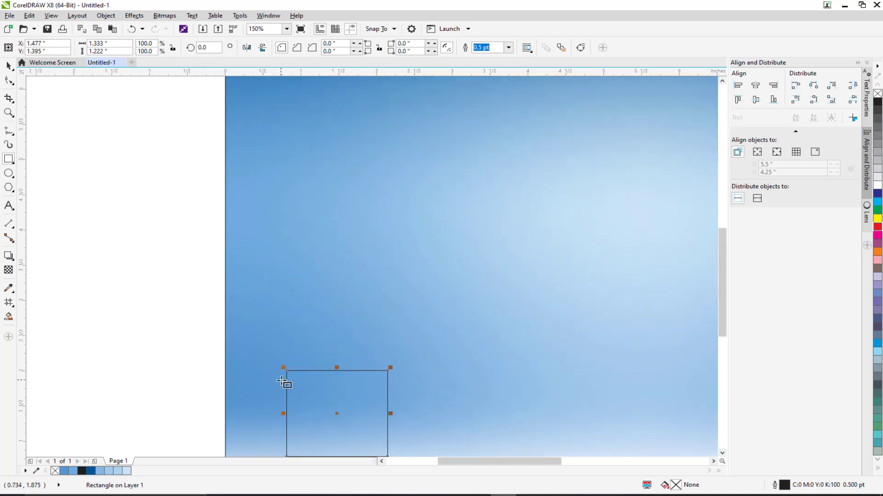
{"action": "scroll", "coordinate": [287, 381], "scroll_direction": "down", "scroll_amount": 1}
{"action": "left_click_drag", "start_coordinate": [290, 404], "coordinate": [343, 212]}
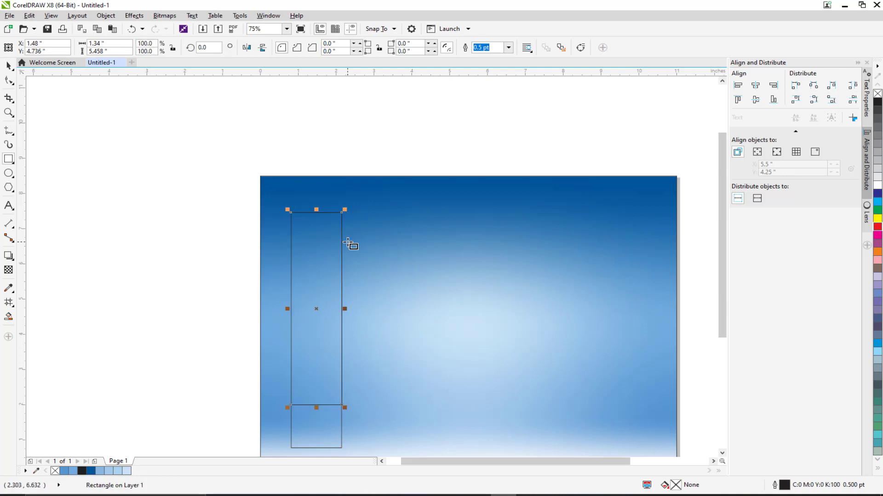
Step: Check the alignment of the two stacked rectangles and convert the tall one to curves
{"action": "scroll", "coordinate": [339, 321], "scroll_direction": "up", "scroll_amount": 1}
{"action": "scroll", "coordinate": [323, 269], "scroll_direction": "up", "scroll_amount": 1}
{"action": "left_click_drag", "start_coordinate": [322, 270], "coordinate": [375, 473]}
{"action": "scroll", "coordinate": [340, 343], "scroll_direction": "down", "scroll_amount": 1}
{"action": "scroll", "coordinate": [356, 197], "scroll_direction": "down", "scroll_amount": 1}
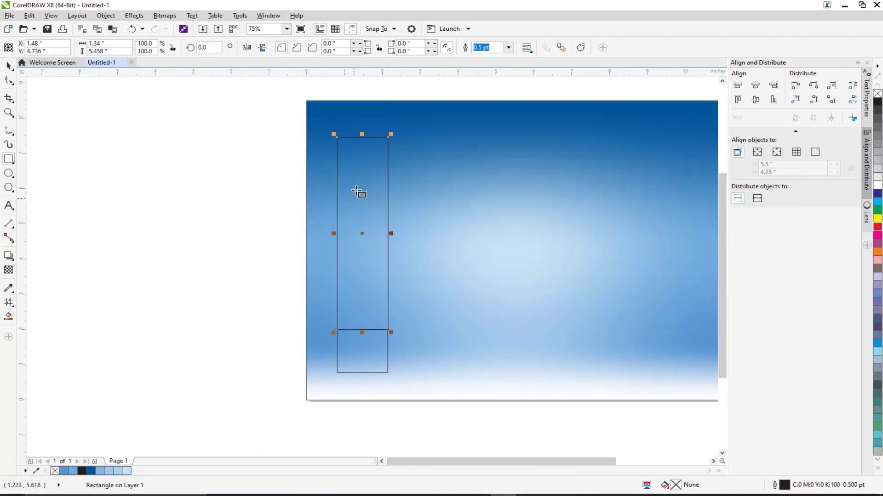
{"action": "left_click", "coordinate": [9, 69]}
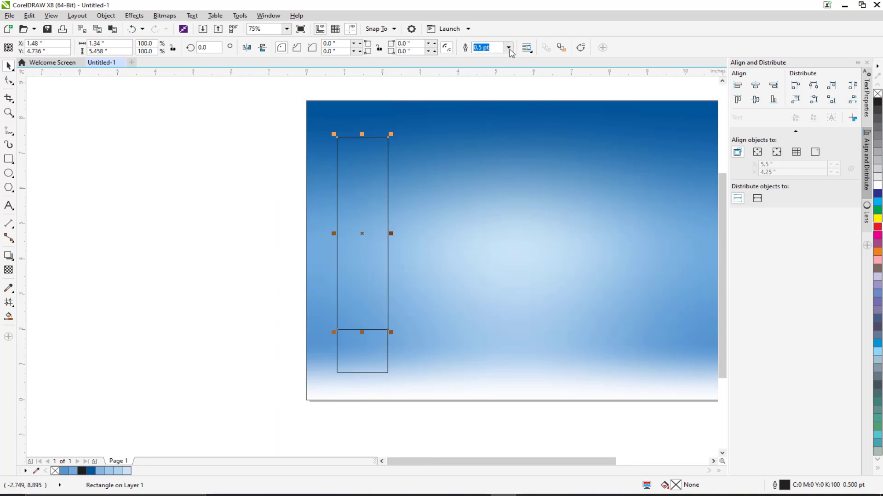
{"action": "left_click", "coordinate": [580, 47]}
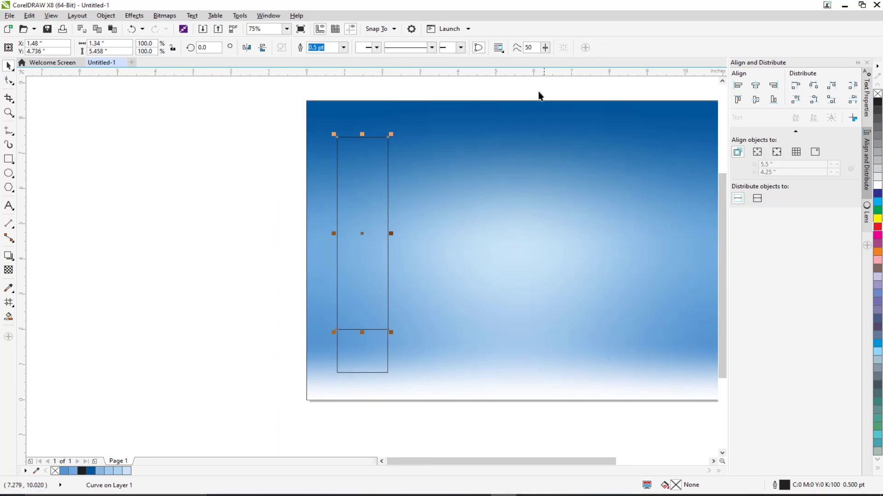
Step: Select both upper corner nodes of the tall column shape for node editing
{"action": "left_click_drag", "start_coordinate": [310, 152], "coordinate": [312, 182]}
{"action": "scroll", "coordinate": [312, 182], "scroll_direction": "up", "scroll_amount": 1}
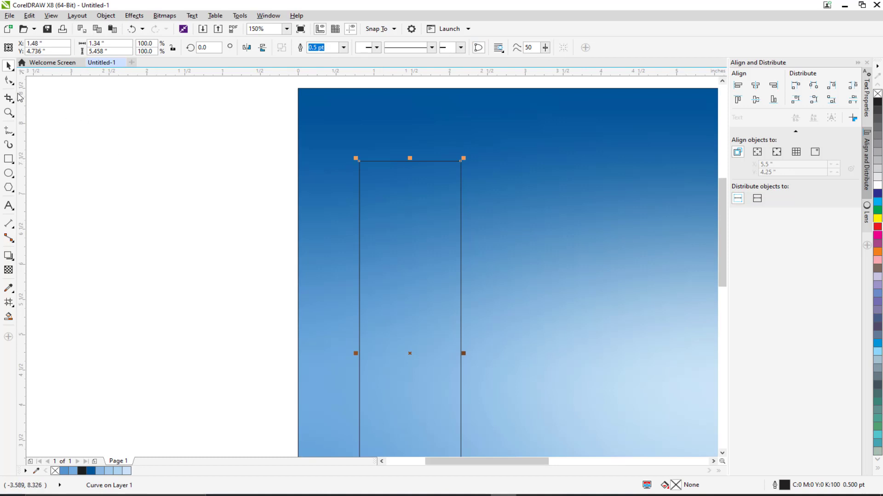
{"action": "left_click", "coordinate": [9, 81]}
{"action": "scroll", "coordinate": [414, 227], "scroll_direction": "down", "scroll_amount": 1}
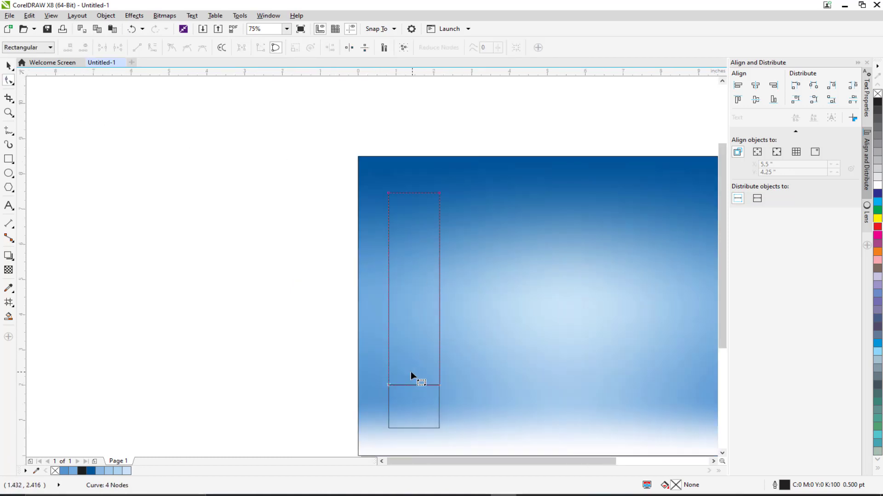
{"action": "scroll", "coordinate": [399, 195], "scroll_direction": "up", "scroll_amount": 1}
{"action": "left_click_drag", "start_coordinate": [399, 195], "coordinate": [399, 201]}
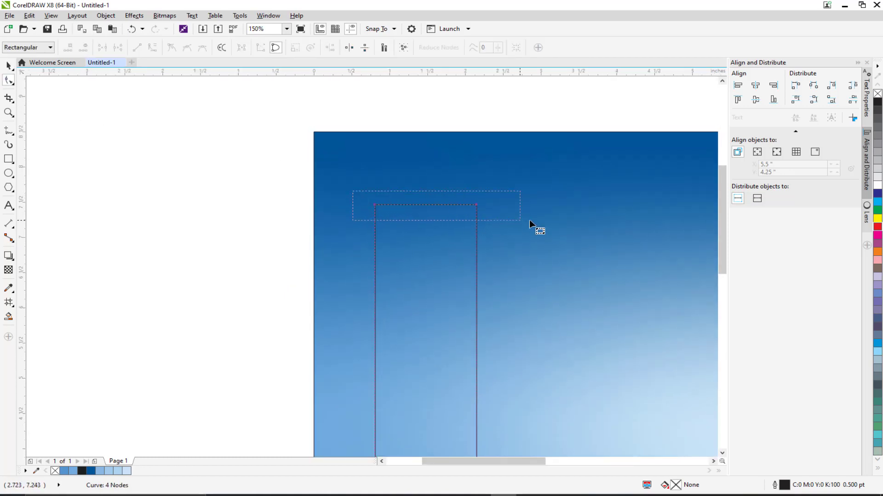
{"action": "left_click_drag", "start_coordinate": [529, 221], "coordinate": [539, 220]}
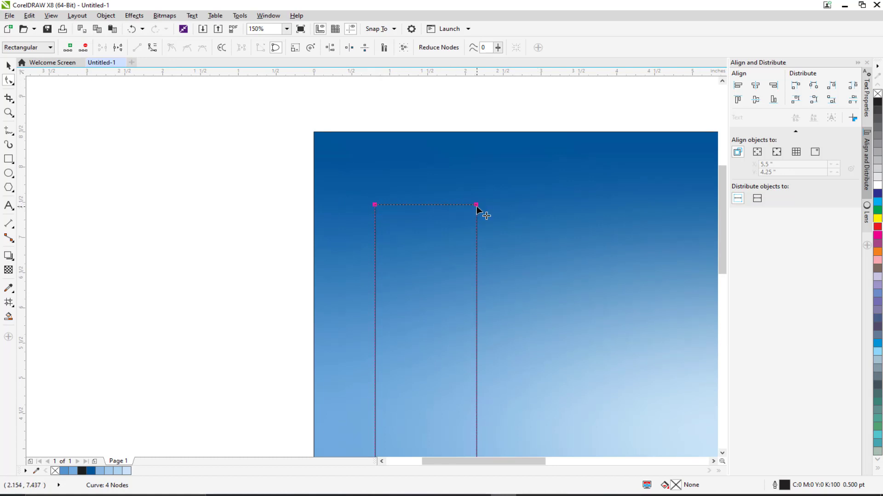
{"action": "left_click_drag", "start_coordinate": [477, 205], "coordinate": [512, 206]}
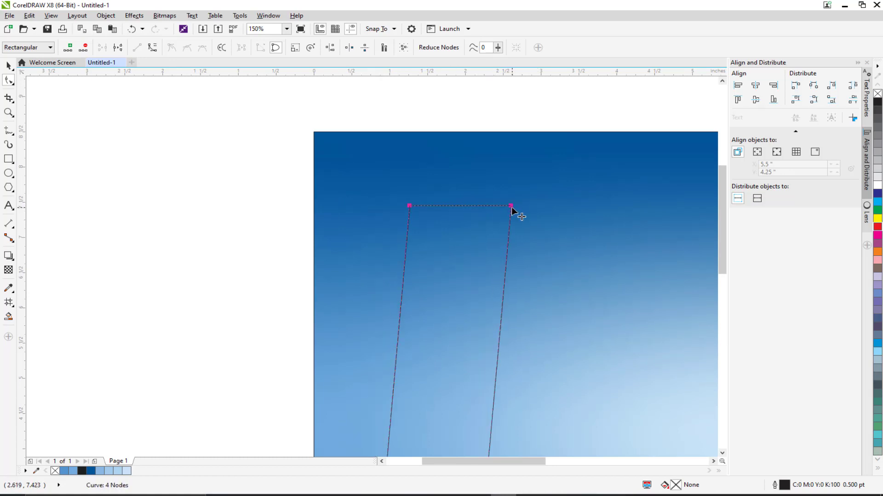
{"action": "key", "text": "ctrl+z"}
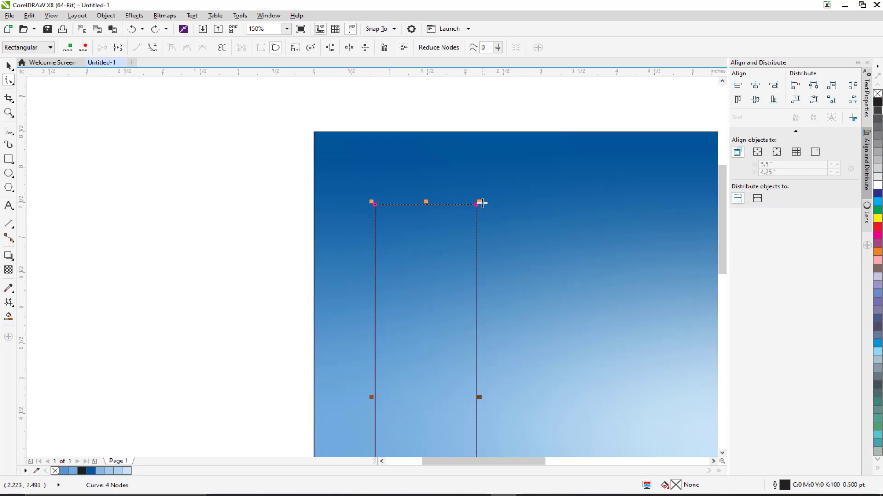
{"action": "left_click_drag", "start_coordinate": [479, 202], "coordinate": [455, 272]}
{"action": "key", "text": "ctrl+z"}
{"action": "left_click_drag", "start_coordinate": [478, 206], "coordinate": [505, 207]}
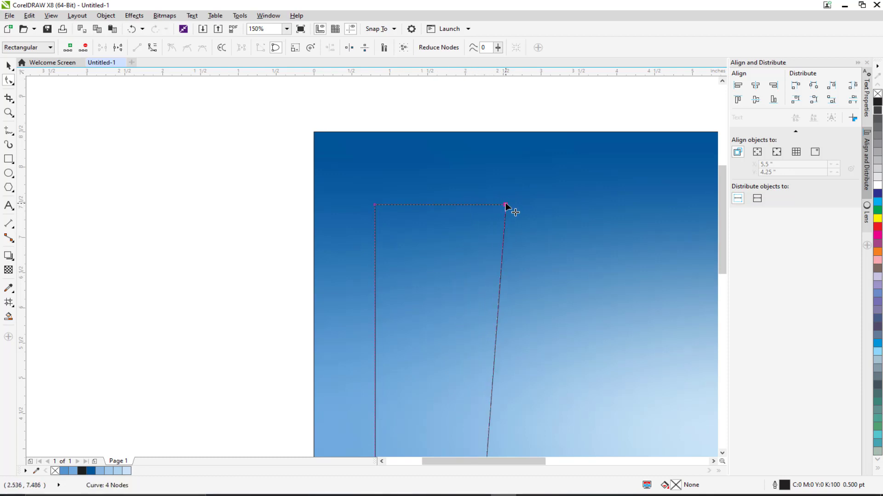
{"action": "key", "text": "ctrl+z"}
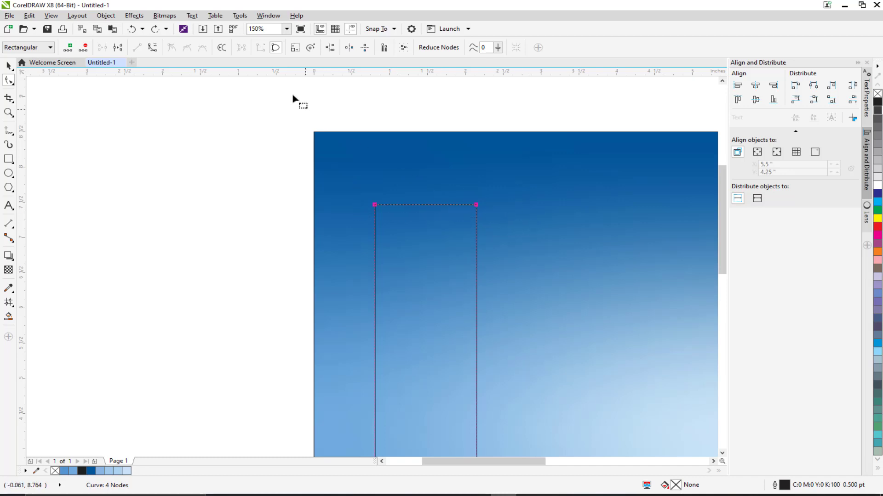
Step: Scale the column's two upper nodes to 130%, flaring the top and making the shape about 1.74 by 6.28 inches
{"action": "left_click", "coordinate": [295, 48]}
{"action": "left_click_drag", "start_coordinate": [481, 203], "coordinate": [565, 147]}
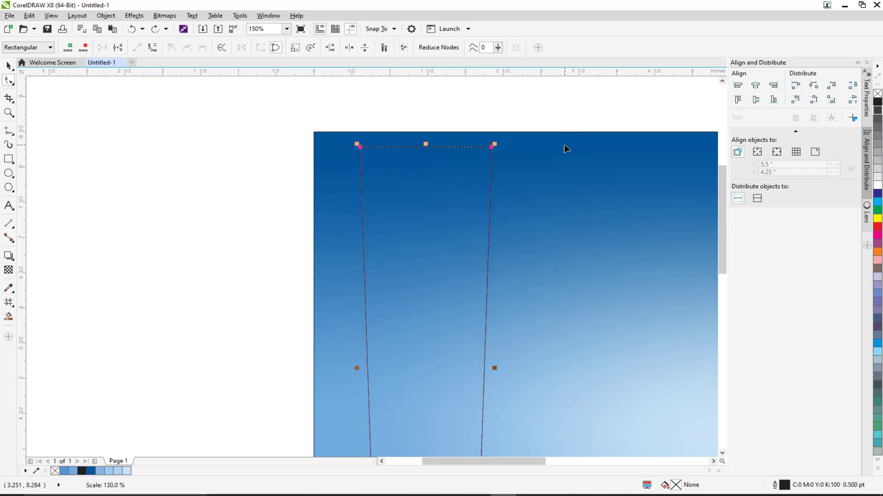
{"action": "left_click", "coordinate": [8, 65]}
{"action": "scroll", "coordinate": [342, 181], "scroll_direction": "down", "scroll_amount": 1}
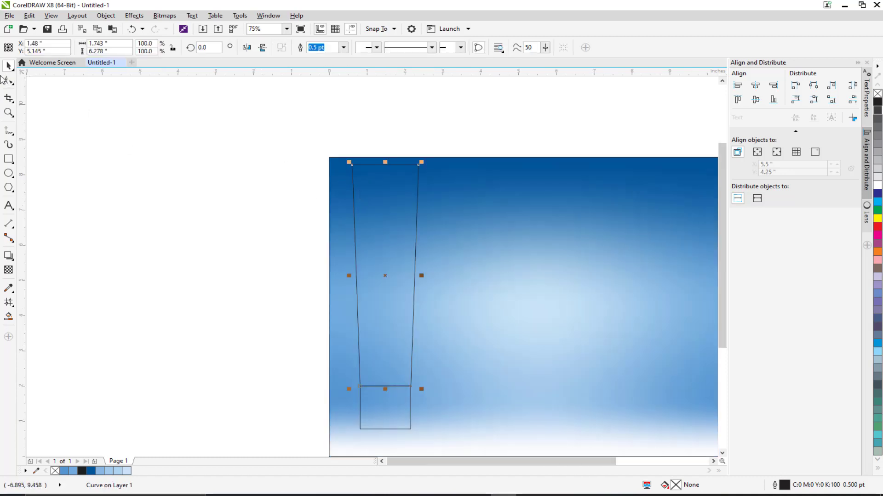
Step: Lower the tapered shape's upper nodes and scale them outward until its top edge is about 2.24 inches wide
{"action": "left_click", "coordinate": [8, 80]}
{"action": "left_click_drag", "start_coordinate": [327, 136], "coordinate": [417, 260]}
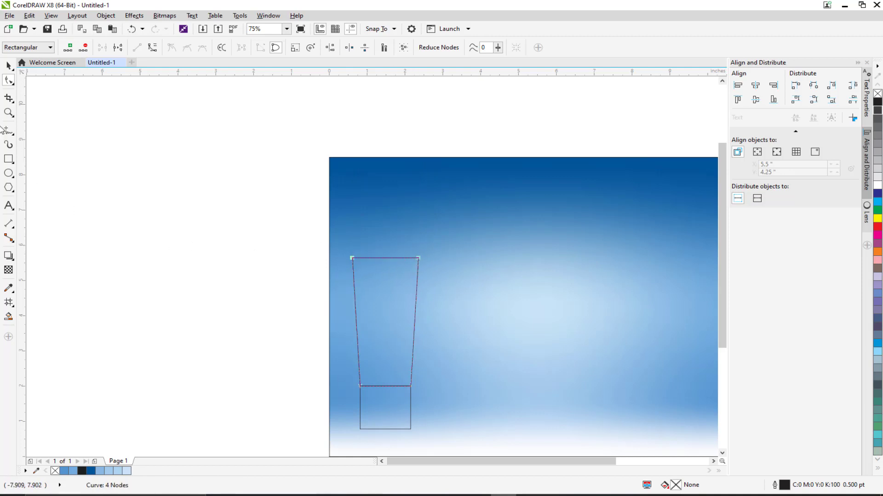
{"action": "left_click", "coordinate": [297, 50]}
{"action": "left_click_drag", "start_coordinate": [421, 256], "coordinate": [453, 240]}
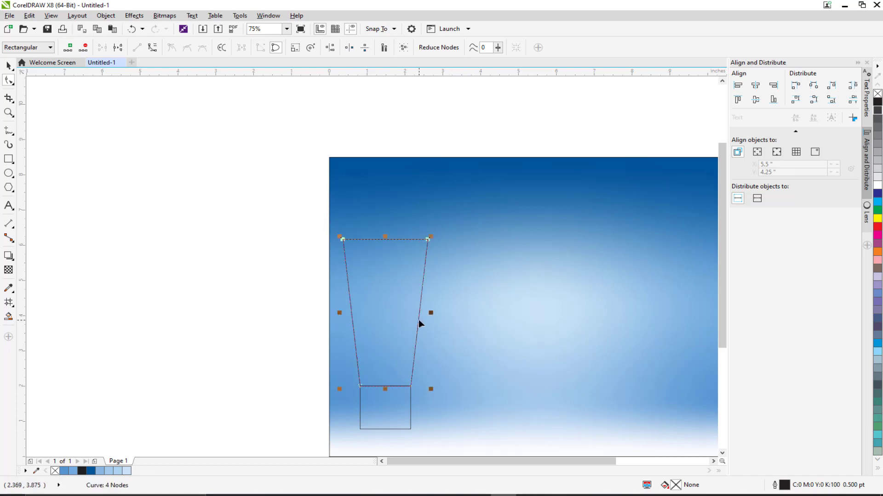
{"action": "left_click", "coordinate": [8, 66]}
{"action": "left_click", "coordinate": [209, 216]}
Step: Draw a thin rectangle about 2.25 by 0.15 inches on the tapered shape's top edge and raise it to about Y 7.03 inches
{"action": "scroll", "coordinate": [356, 253], "scroll_direction": "up", "scroll_amount": 2}
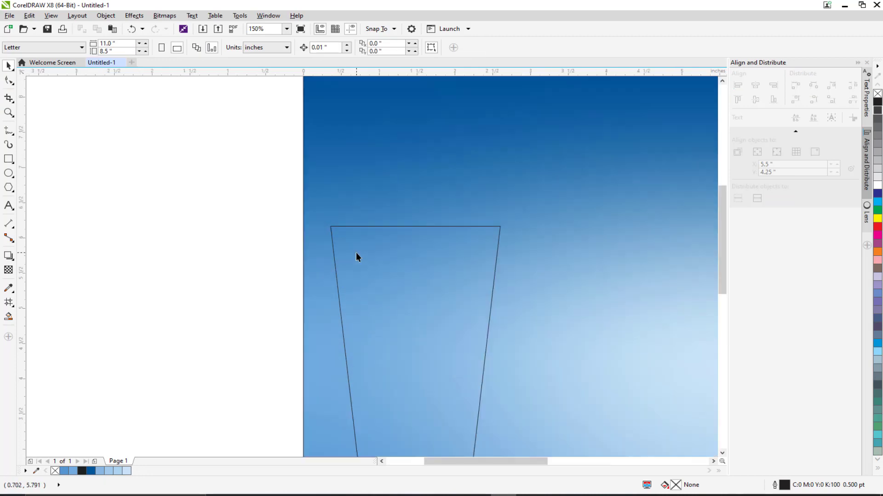
{"action": "left_click_drag", "start_coordinate": [356, 256], "coordinate": [313, 244]}
{"action": "scroll", "coordinate": [250, 206], "scroll_direction": "down", "scroll_amount": 4}
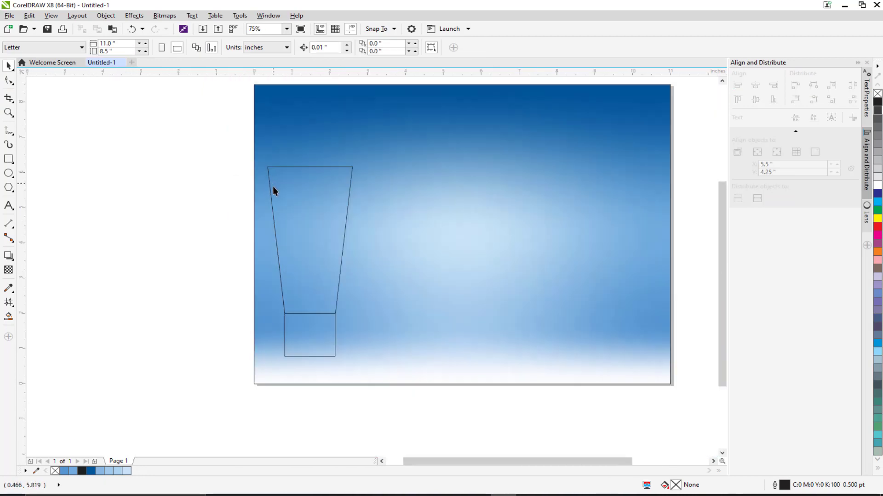
{"action": "left_click", "coordinate": [8, 158]}
{"action": "scroll", "coordinate": [282, 177], "scroll_direction": "up", "scroll_amount": 1}
{"action": "left_click_drag", "start_coordinate": [282, 229], "coordinate": [453, 220]}
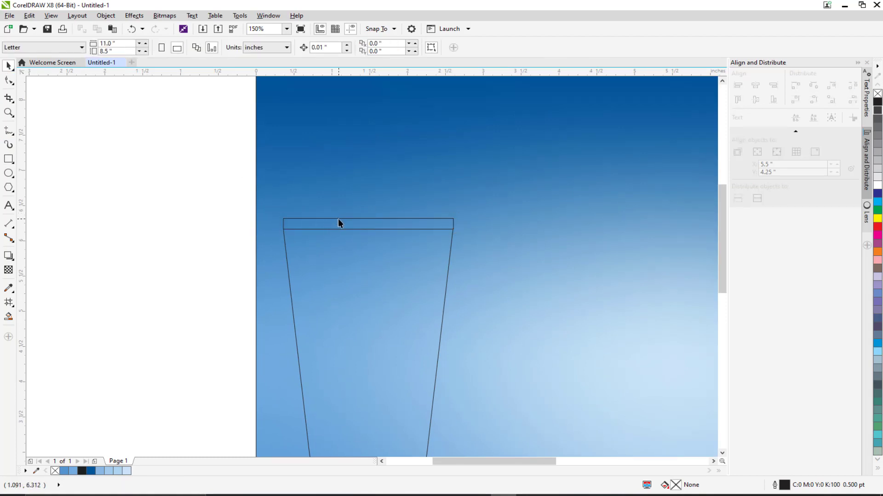
{"action": "left_click_drag", "start_coordinate": [338, 218], "coordinate": [347, 167]}
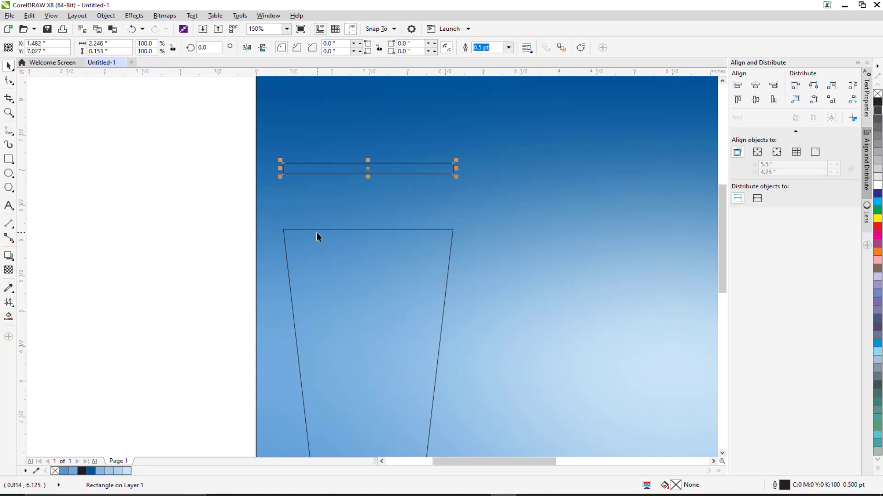
Step: Raise the tapered shape's two upper nodes by 0.785 inches to snap to the thin rectangle's lower corners
{"action": "left_click", "coordinate": [317, 229]}
{"action": "left_click", "coordinate": [8, 80]}
{"action": "left_click_drag", "start_coordinate": [211, 198], "coordinate": [606, 288]}
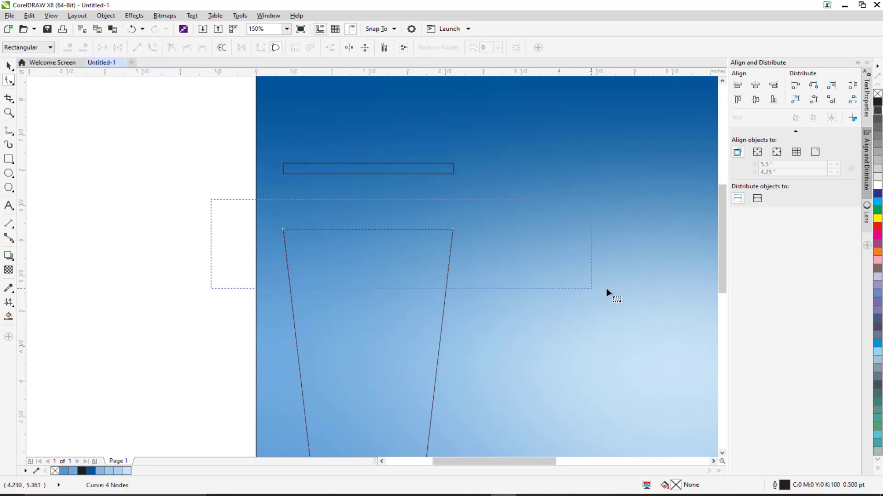
{"action": "left_click_drag", "start_coordinate": [452, 232], "coordinate": [454, 177]}
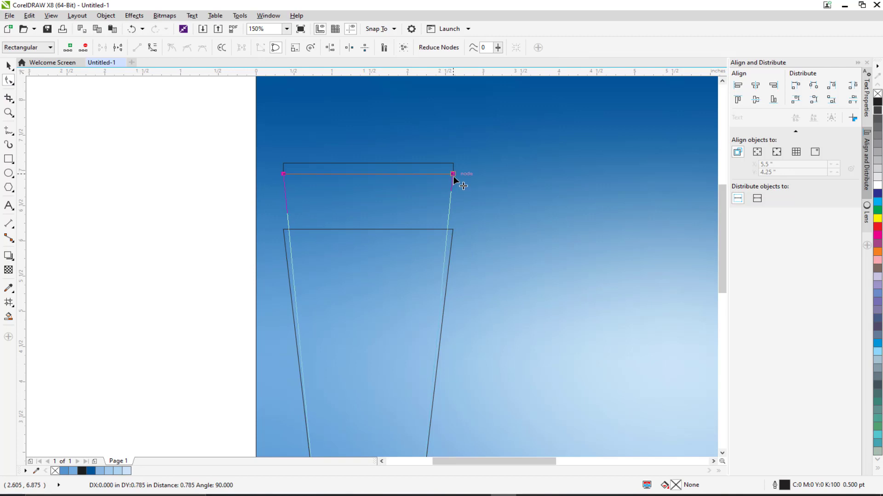
{"action": "scroll", "coordinate": [258, 218], "scroll_direction": "down", "scroll_amount": 2}
Step: Convert the tapered shape's straight segments to curves and bow its two long sides slightly inward
{"action": "left_click_drag", "start_coordinate": [225, 179], "coordinate": [401, 338]}
{"action": "scroll", "coordinate": [275, 236], "scroll_direction": "up", "scroll_amount": 1}
{"action": "left_click_drag", "start_coordinate": [281, 237], "coordinate": [303, 264]}
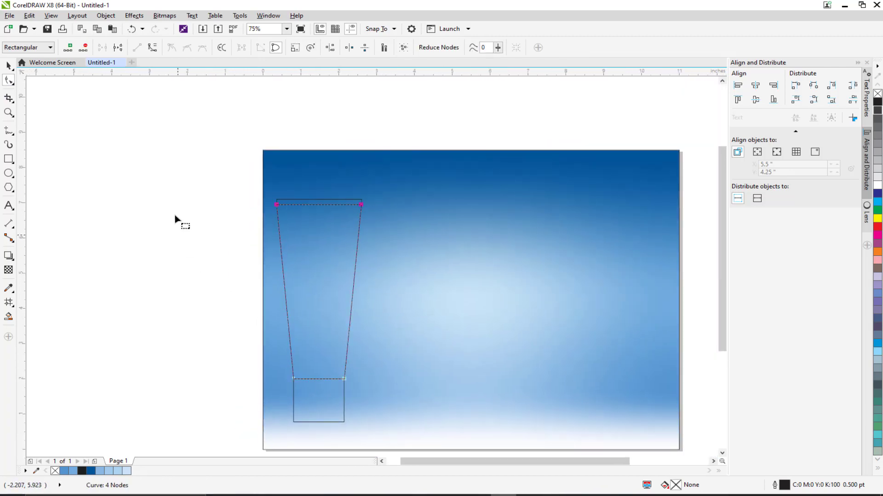
{"action": "left_click", "coordinate": [152, 49]}
{"action": "left_click", "coordinate": [276, 205]}
{"action": "scroll", "coordinate": [275, 205], "scroll_direction": "up", "scroll_amount": 2}
{"action": "left_click", "coordinate": [312, 289]}
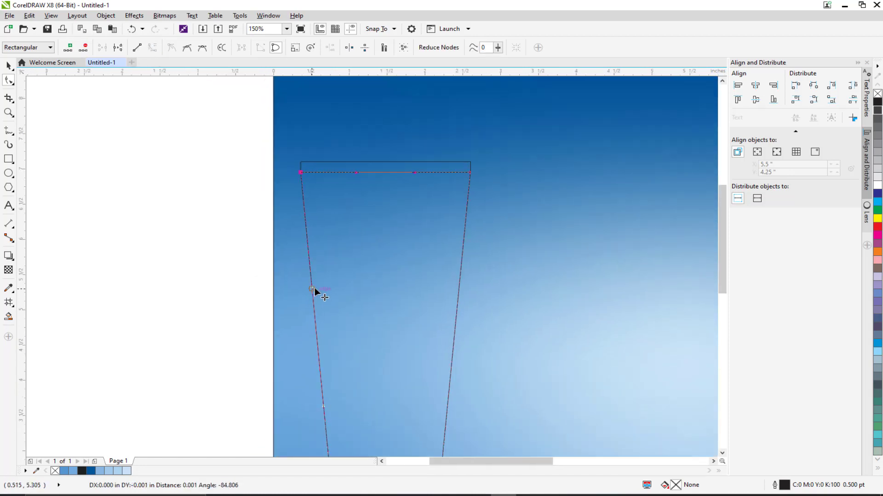
{"action": "left_click_drag", "start_coordinate": [313, 289], "coordinate": [326, 271]}
{"action": "scroll", "coordinate": [316, 208], "scroll_direction": "down", "scroll_amount": 2}
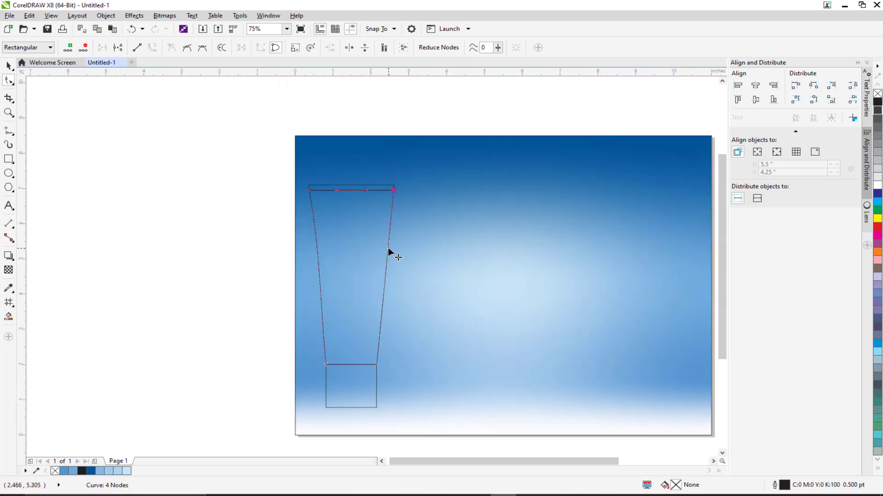
{"action": "left_click_drag", "start_coordinate": [389, 249], "coordinate": [382, 247]}
{"action": "left_click", "coordinate": [9, 65]}
{"action": "left_click", "coordinate": [371, 251]}
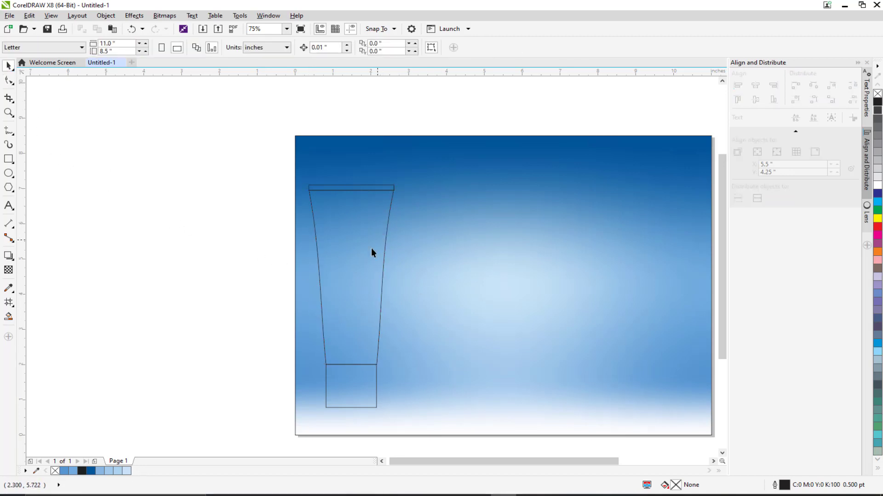
{"action": "left_click", "coordinate": [370, 313]}
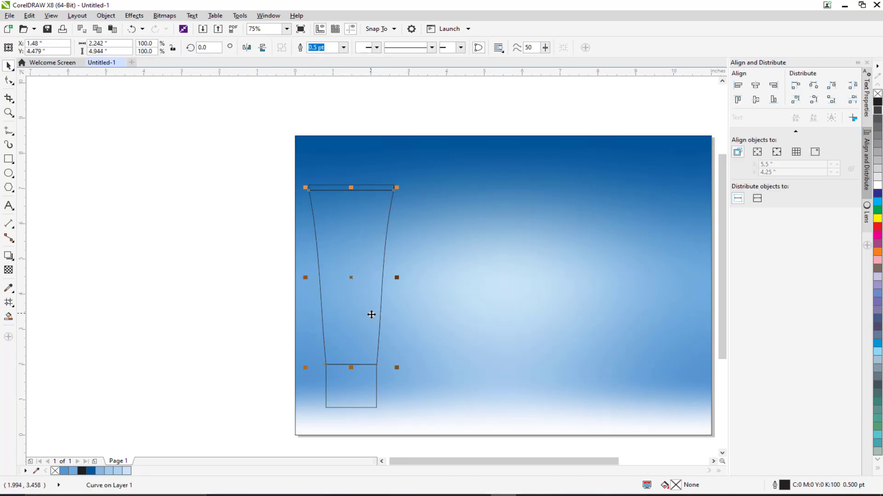
{"action": "left_click", "coordinate": [11, 82]}
{"action": "scroll", "coordinate": [375, 236], "scroll_direction": "up", "scroll_amount": 2}
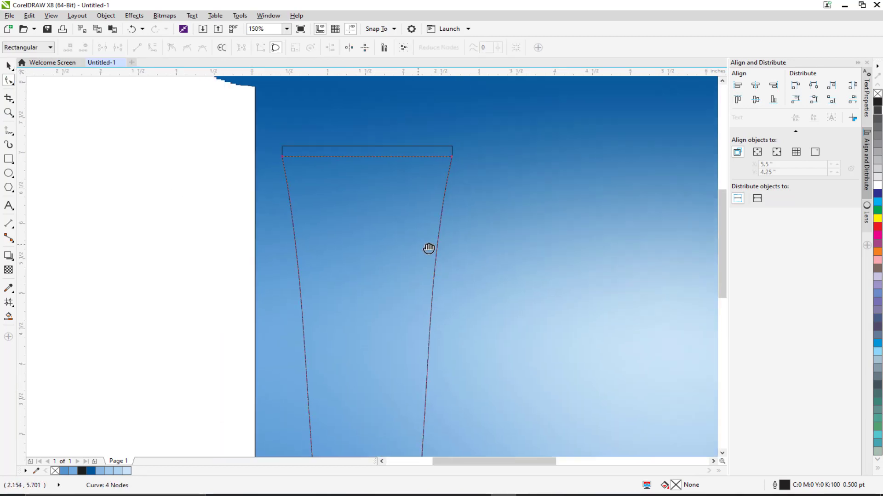
{"action": "left_click_drag", "start_coordinate": [262, 136], "coordinate": [592, 241]}
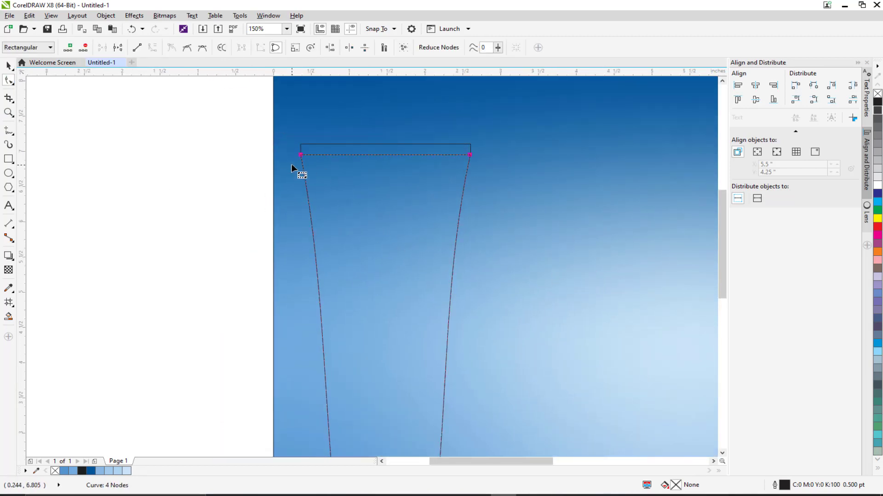
{"action": "left_click", "coordinate": [301, 156]}
{"action": "left_click", "coordinate": [470, 156]}
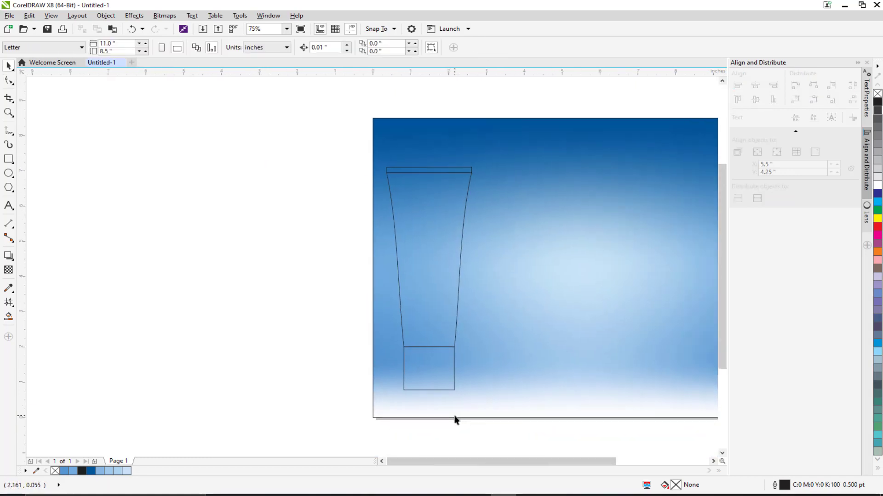
Step: Shorten the small base rectangle from its lower edge to a height of about 0.85 inches
{"action": "left_click_drag", "start_coordinate": [380, 257], "coordinate": [349, 283]}
{"action": "left_click_drag", "start_coordinate": [393, 375], "coordinate": [386, 322]}
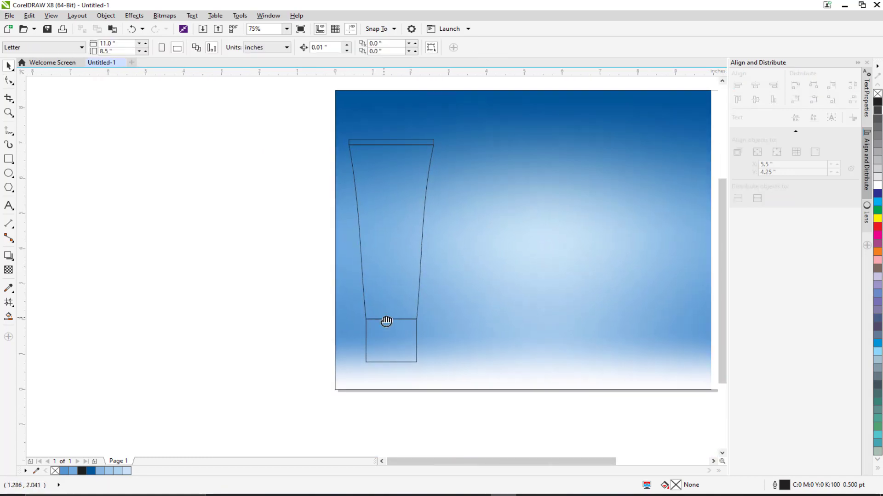
{"action": "scroll", "coordinate": [381, 350], "scroll_direction": "up", "scroll_amount": 1}
{"action": "left_click_drag", "start_coordinate": [377, 351], "coordinate": [396, 313]}
{"action": "left_click", "coordinate": [387, 298]}
{"action": "left_click_drag", "start_coordinate": [400, 359], "coordinate": [401, 331]}
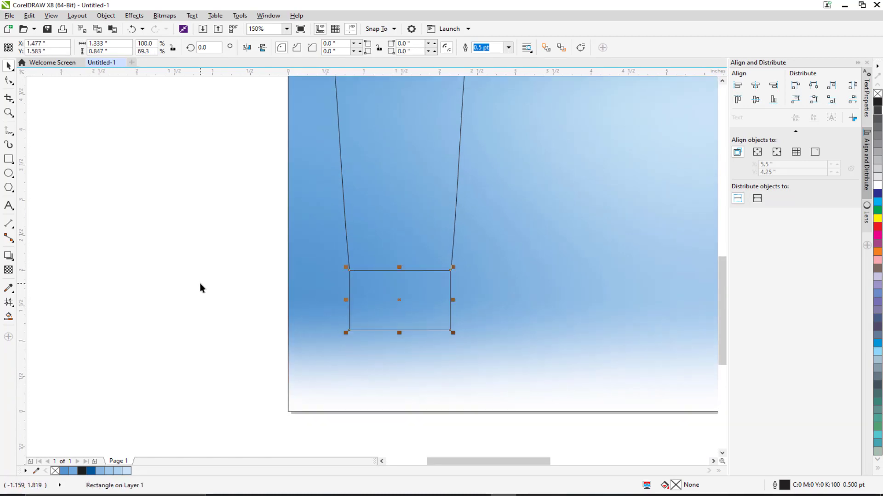
Step: Widen the base rectangle to about 1.34 inches so its outer edge meets the lower corner of the curved shape
{"action": "left_click", "coordinate": [199, 288]}
{"action": "scroll", "coordinate": [455, 291], "scroll_direction": "up", "scroll_amount": 2}
{"action": "scroll", "coordinate": [438, 294], "scroll_direction": "up", "scroll_amount": 1}
{"action": "scroll", "coordinate": [429, 274], "scroll_direction": "down", "scroll_amount": 1}
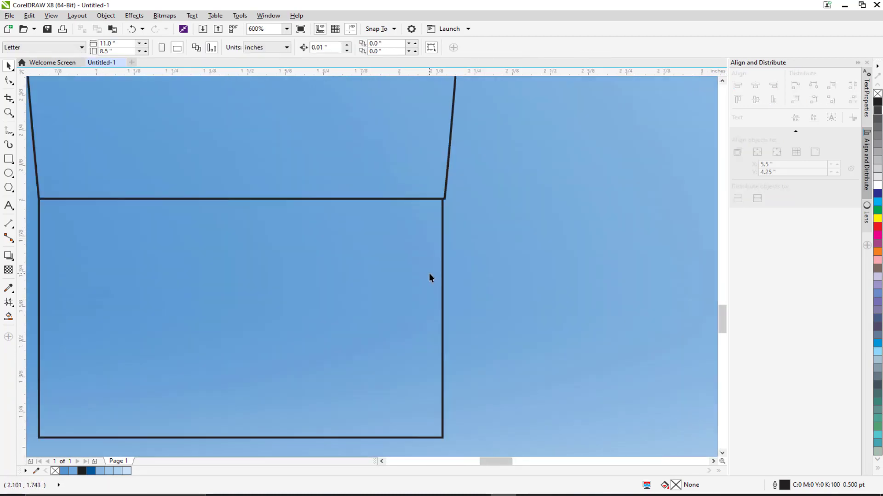
{"action": "left_click", "coordinate": [443, 275]}
{"action": "scroll", "coordinate": [445, 275], "scroll_direction": "up", "scroll_amount": 1}
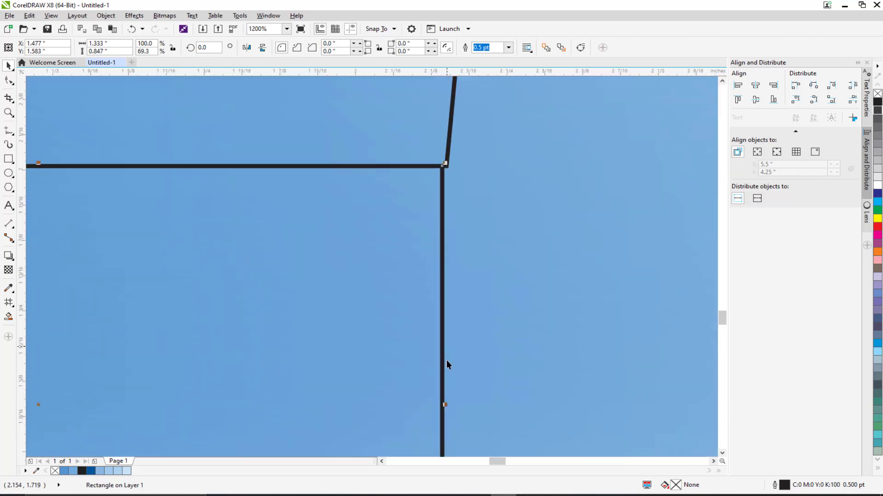
{"action": "left_click_drag", "start_coordinate": [446, 403], "coordinate": [452, 403]}
{"action": "scroll", "coordinate": [409, 260], "scroll_direction": "down", "scroll_amount": 2}
{"action": "left_click_drag", "start_coordinate": [394, 262], "coordinate": [506, 247]}
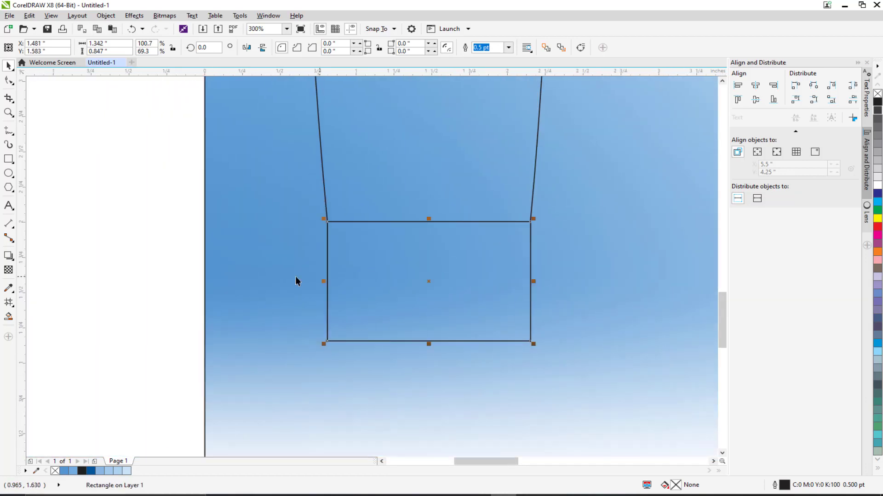
Step: Apply a linear fountain fill to the base rectangle and add a color node at the 86% position
{"action": "left_click", "coordinate": [186, 252]}
{"action": "left_click", "coordinate": [359, 263]}
{"action": "left_click", "coordinate": [8, 305]}
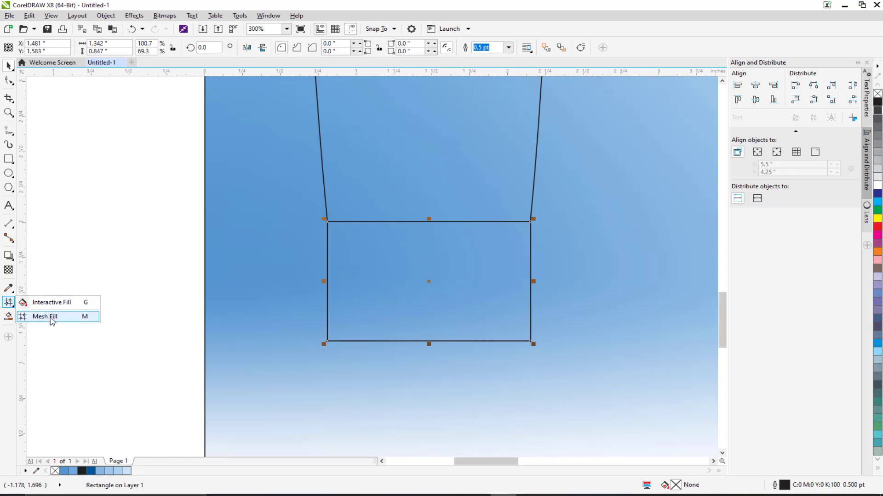
{"action": "left_click", "coordinate": [56, 305]}
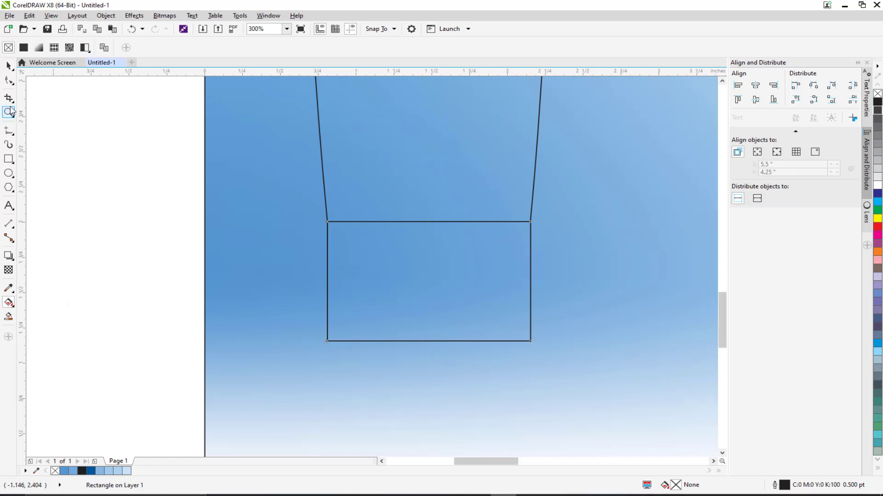
{"action": "left_click", "coordinate": [40, 47]}
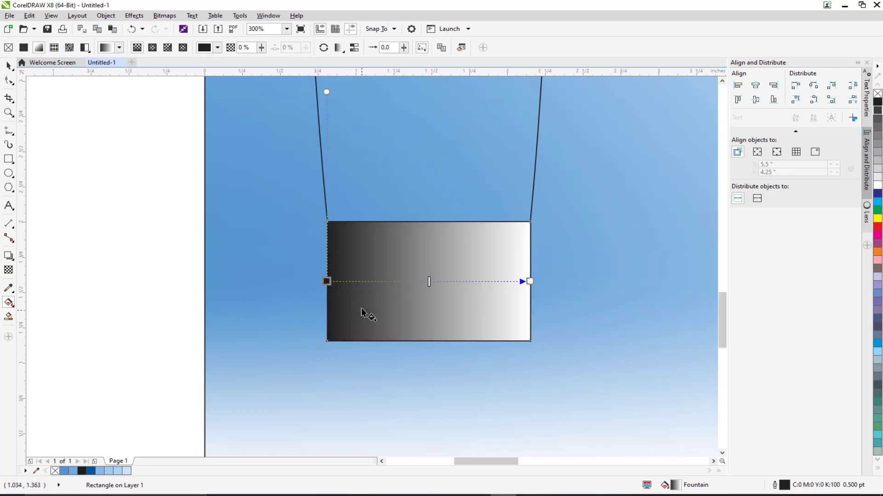
{"action": "double_click", "coordinate": [502, 281]}
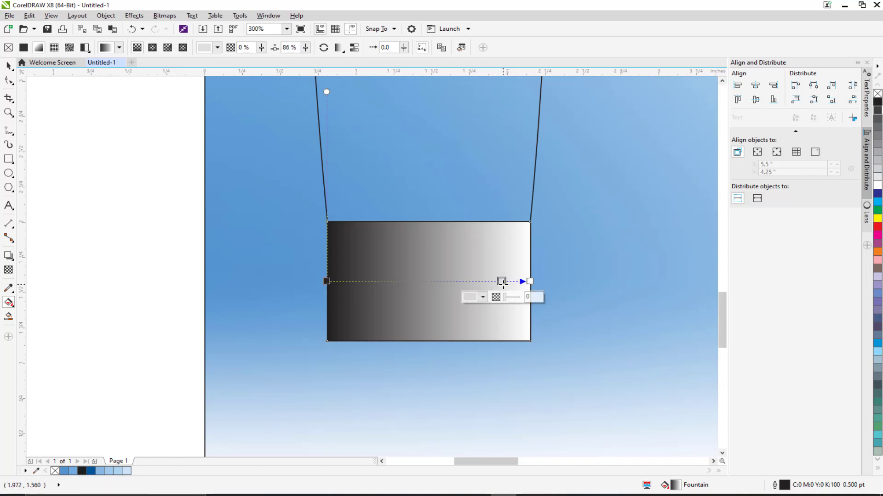
Step: Set the base rectangle's 86% color node to white #FFFFFF and its end node to light gray C27 M21 Y22 K0
{"action": "left_click", "coordinate": [482, 297]}
{"action": "left_click_drag", "start_coordinate": [453, 321], "coordinate": [454, 320]}
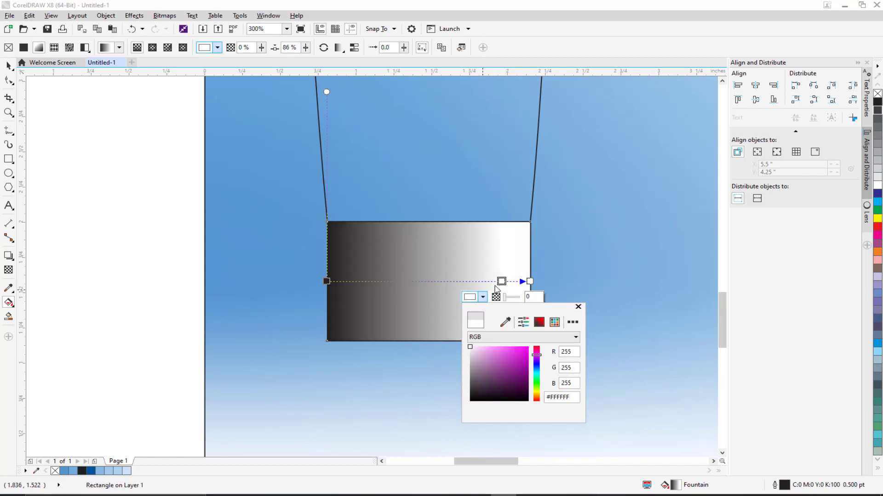
{"action": "left_click", "coordinate": [530, 282]}
{"action": "left_click", "coordinate": [530, 281]}
{"action": "left_click", "coordinate": [502, 298]}
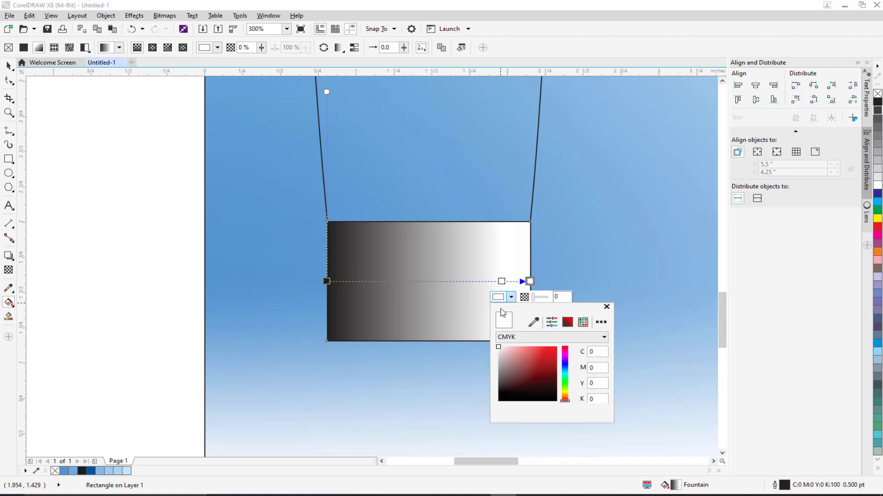
{"action": "left_click", "coordinate": [498, 362]}
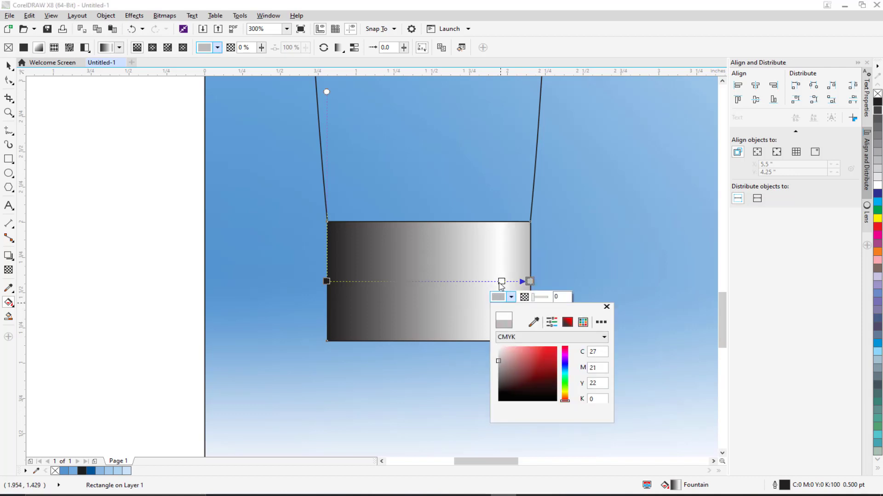
{"action": "left_click", "coordinate": [498, 295]}
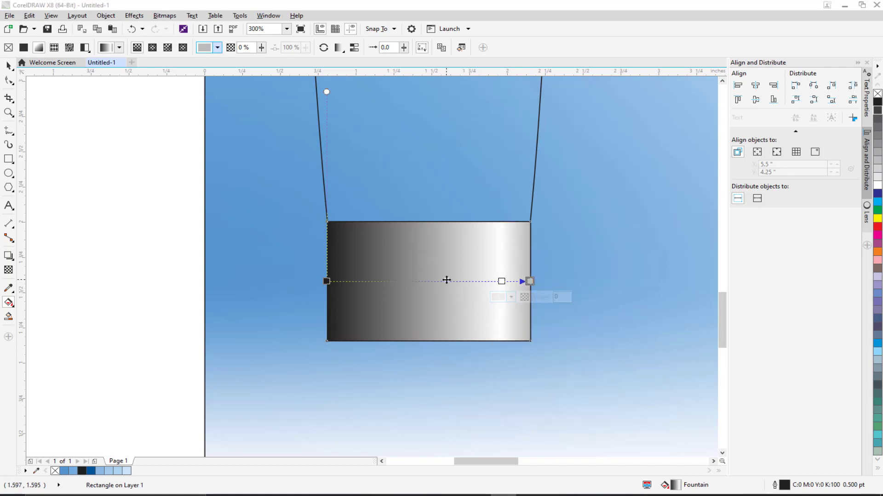
Step: Add color nodes at 31% and 53% along the base rectangle's gradient and darken the 53% node to a medium-dark gray
{"action": "double_click", "coordinate": [392, 281]}
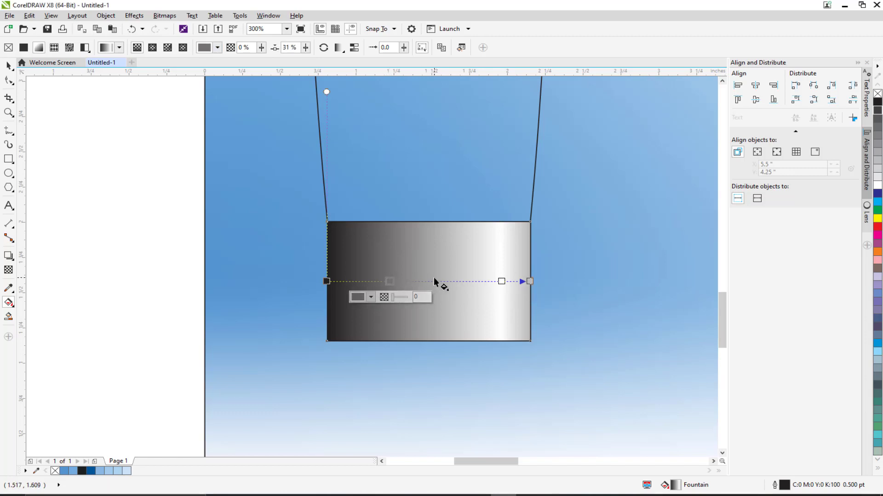
{"action": "double_click", "coordinate": [434, 281]}
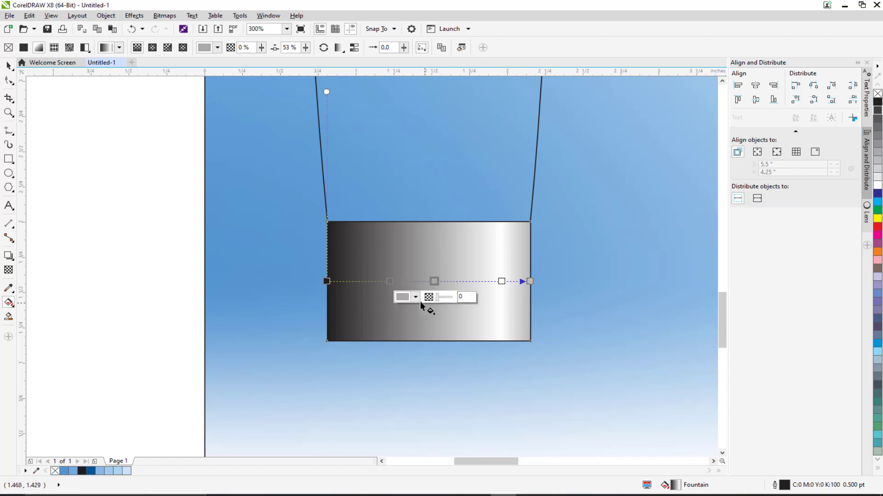
{"action": "left_click", "coordinate": [397, 297]}
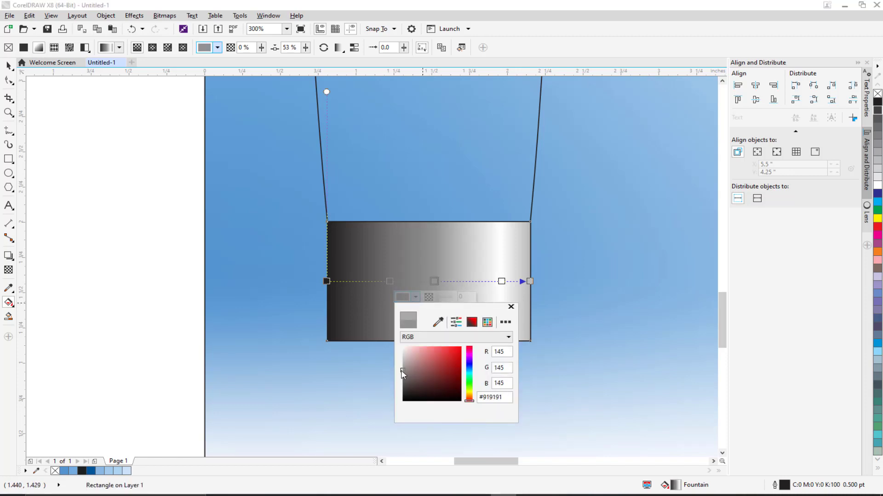
{"action": "left_click_drag", "start_coordinate": [402, 371], "coordinate": [403, 375]}
Step: Set the gradient's 31% color node to warm gray #A8A3A3
{"action": "left_click", "coordinate": [390, 282]}
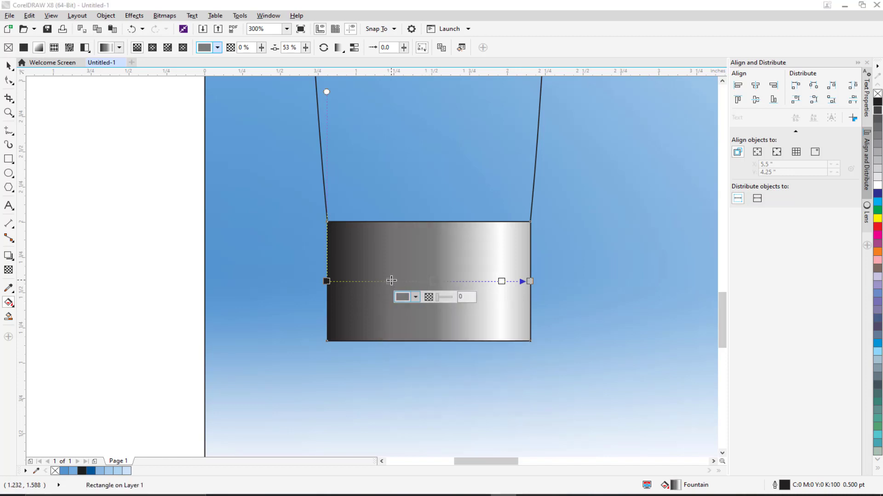
{"action": "left_click", "coordinate": [358, 297]}
{"action": "left_click", "coordinate": [358, 359]}
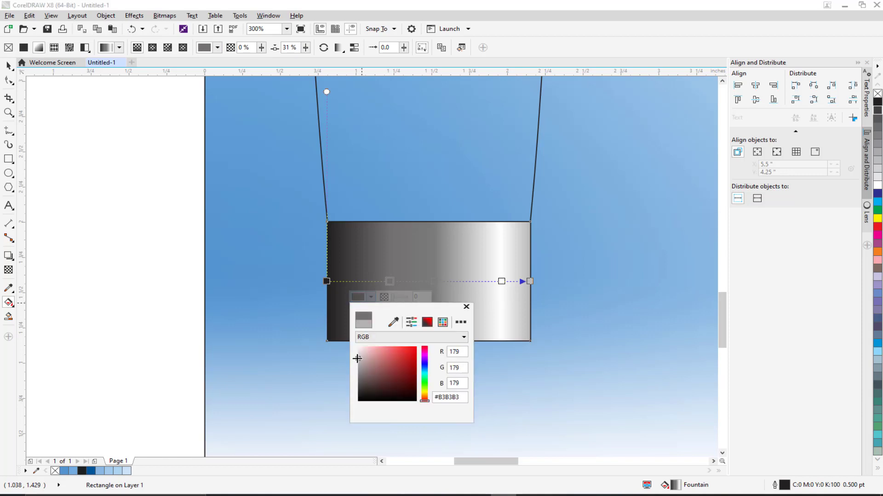
{"action": "left_click", "coordinate": [360, 366]}
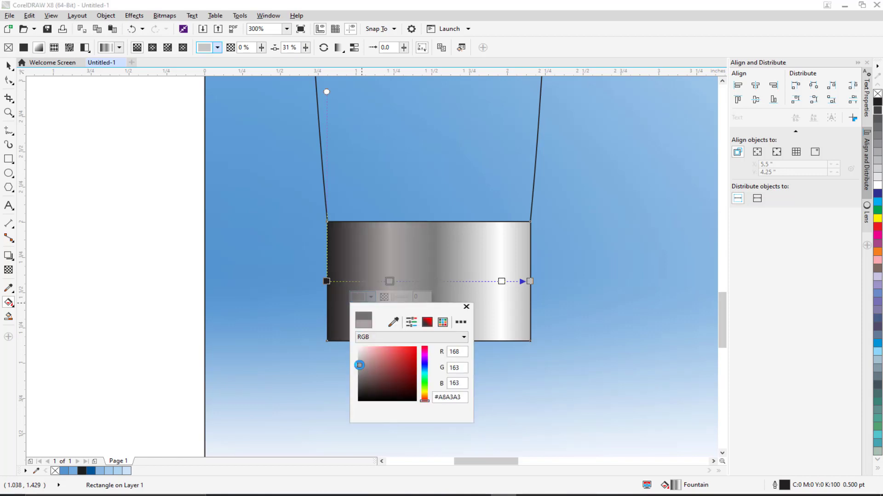
{"action": "left_click", "coordinate": [370, 298]}
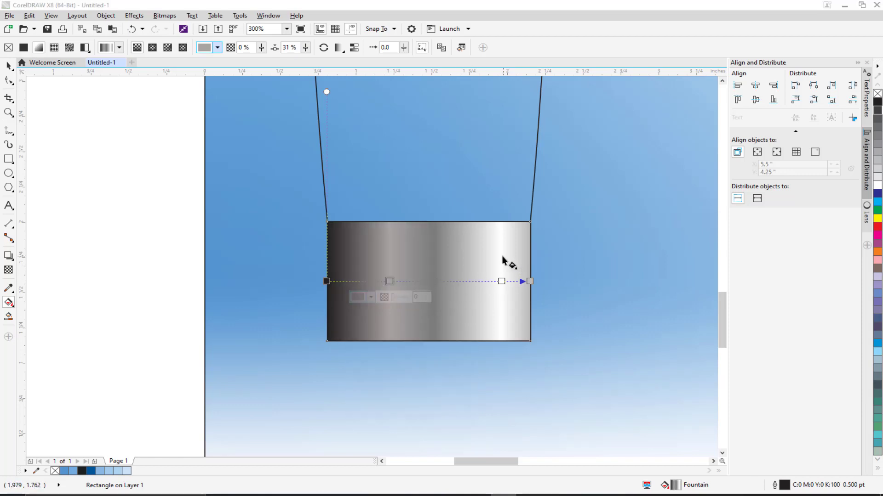
Step: Add a color node at 82%, just before the white highlight, and make it a medium gray of about #A8A8A8
{"action": "double_click", "coordinate": [494, 281]}
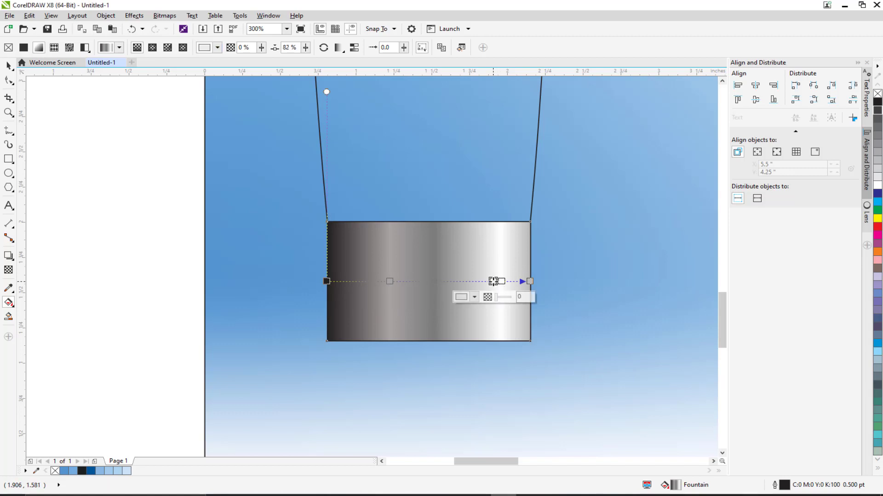
{"action": "left_click", "coordinate": [462, 297]}
{"action": "left_click", "coordinate": [461, 358]}
{"action": "left_click_drag", "start_coordinate": [462, 361], "coordinate": [459, 367]}
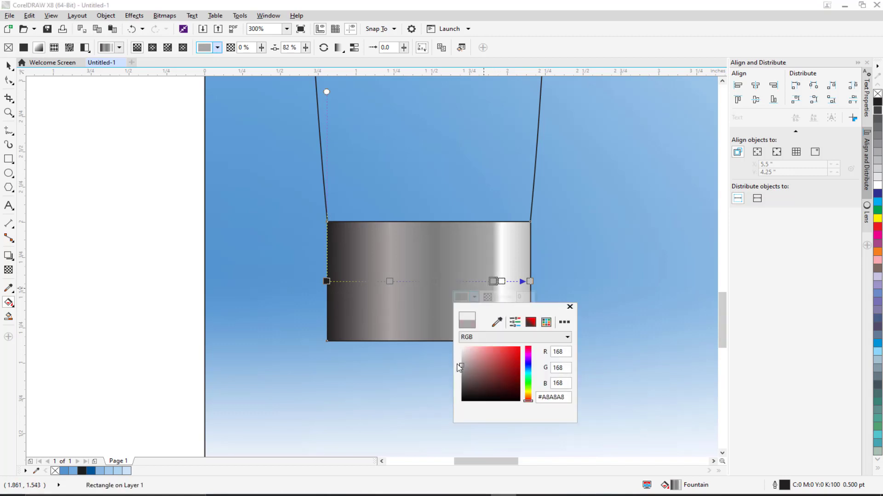
{"action": "left_click", "coordinate": [441, 278]}
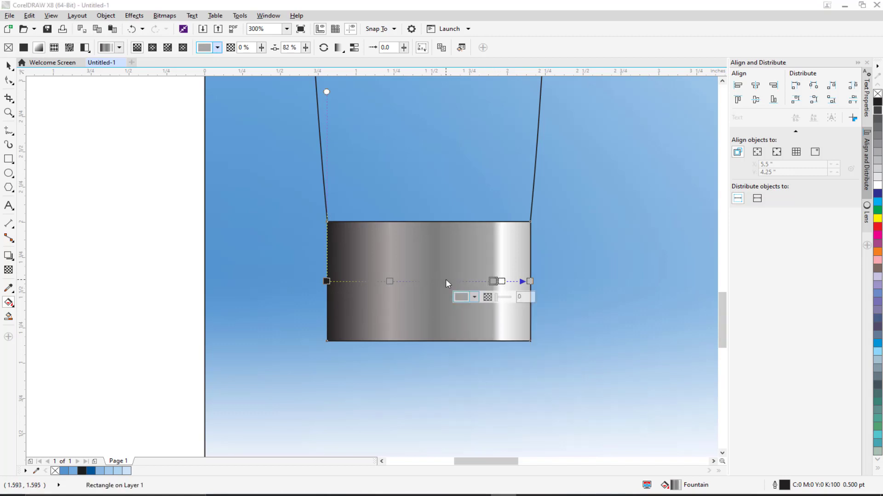
Step: Add a color node at 34%, beside the 31% node, and color it dark gray #6E6E6E
{"action": "left_click", "coordinate": [396, 282]}
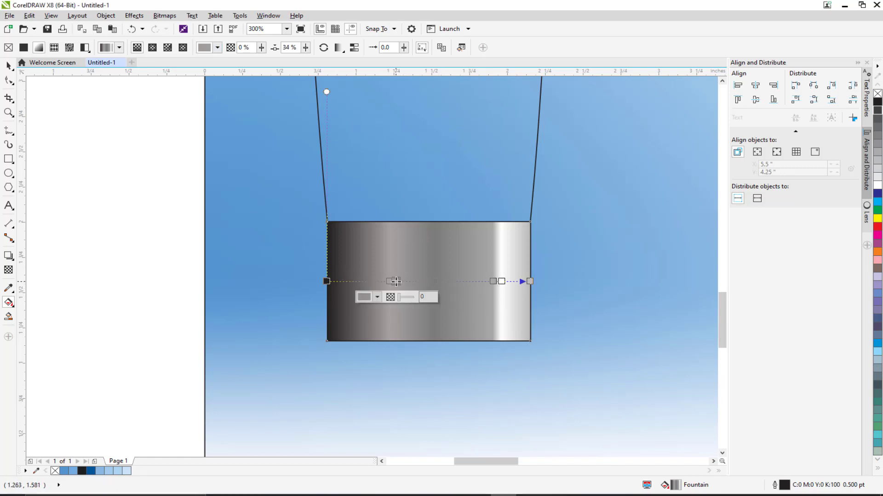
{"action": "left_click", "coordinate": [364, 297]}
{"action": "left_click", "coordinate": [361, 378]}
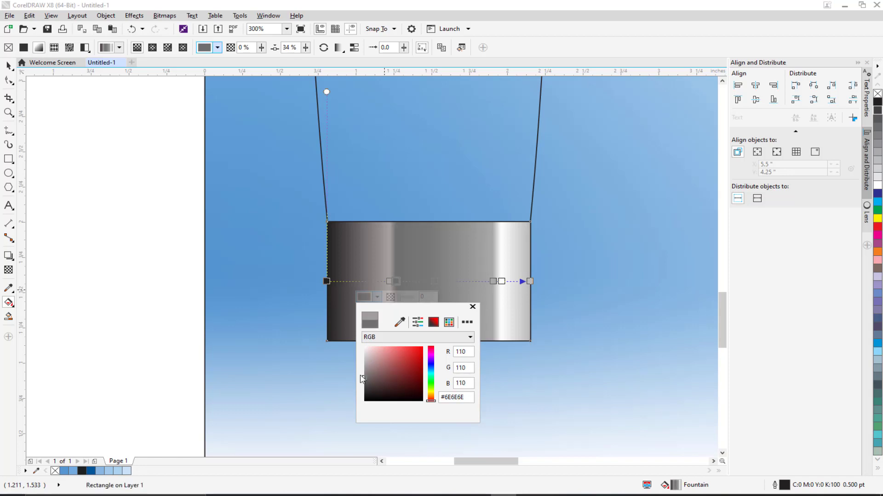
{"action": "left_click", "coordinate": [281, 306]}
Step: Move the 53% color node to 58% and set its color to gray #949494
{"action": "left_click", "coordinate": [434, 281]}
{"action": "left_click_drag", "start_coordinate": [434, 281], "coordinate": [444, 281]}
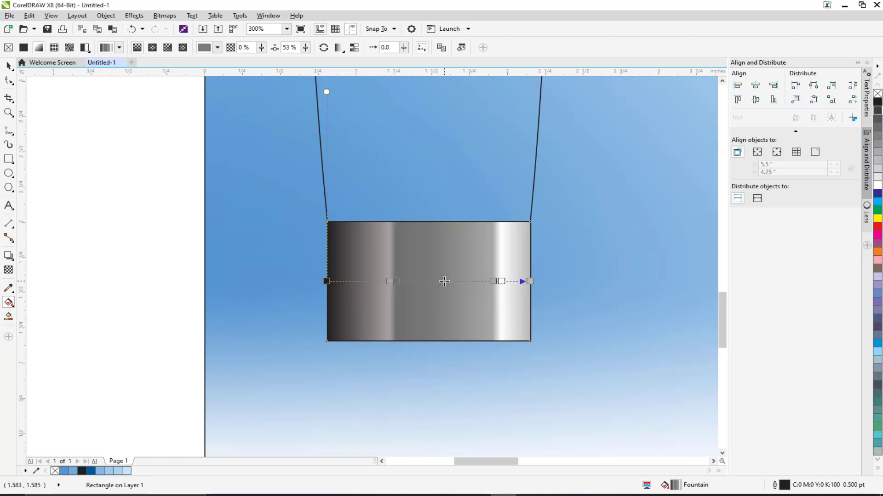
{"action": "left_click", "coordinate": [426, 297]}
{"action": "left_click", "coordinate": [410, 382]}
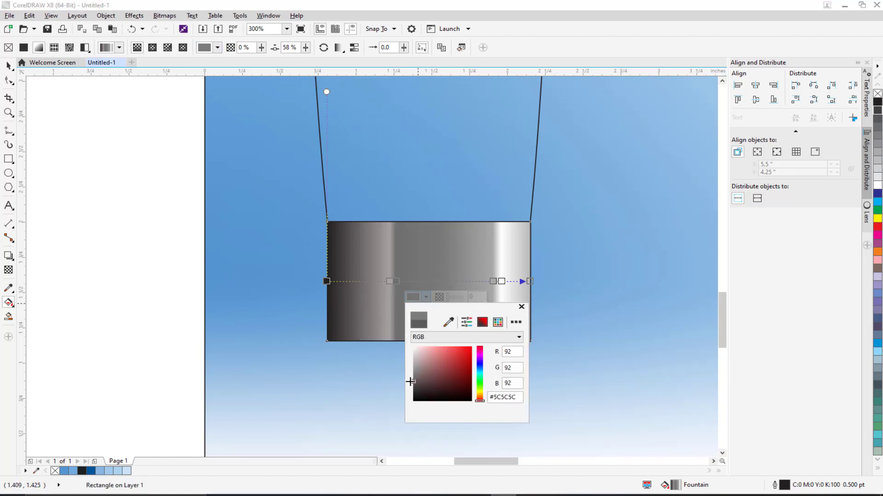
{"action": "left_click", "coordinate": [413, 370]}
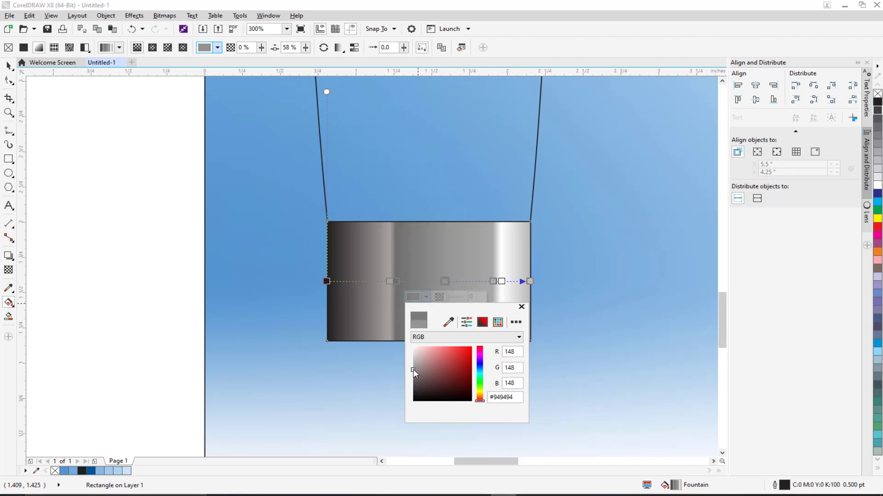
{"action": "left_click", "coordinate": [273, 299]}
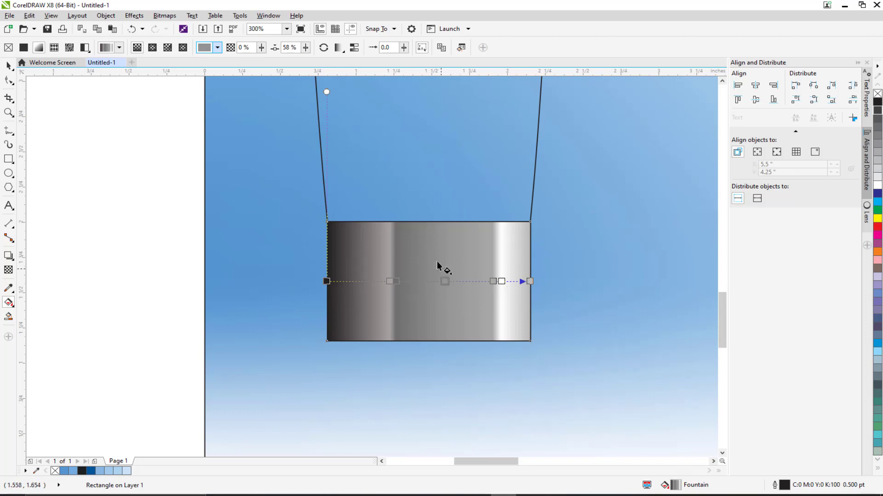
Step: Change the 34% color node to light gray and darken the neighboring 31% node to a medium gray
{"action": "left_click", "coordinate": [396, 281]}
{"action": "left_click", "coordinate": [364, 298]}
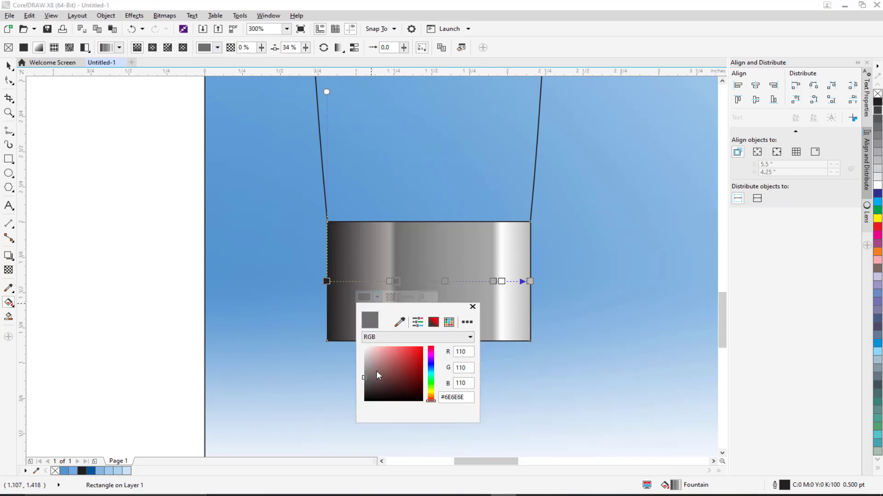
{"action": "left_click", "coordinate": [390, 281]}
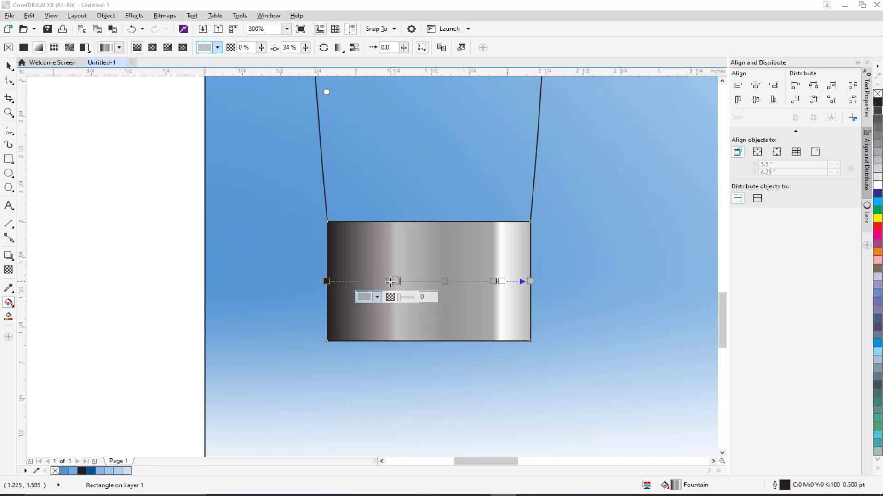
{"action": "left_click", "coordinate": [389, 281]}
{"action": "left_click", "coordinate": [360, 298]}
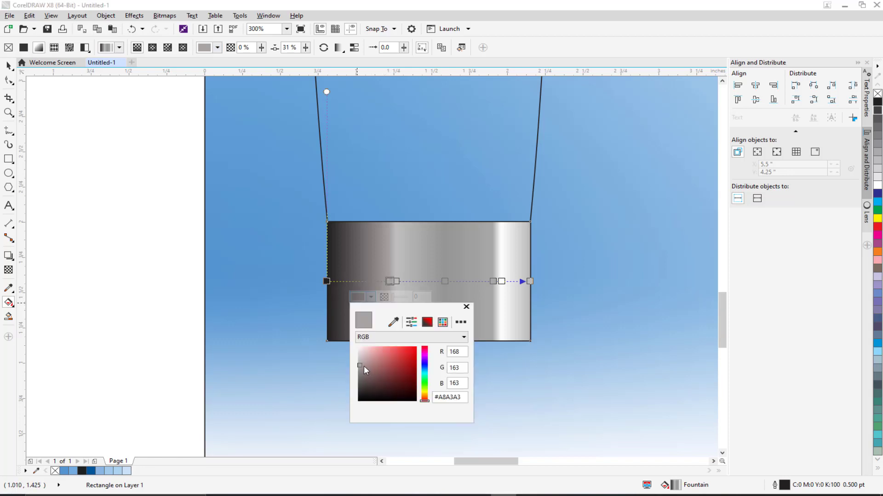
{"action": "left_click_drag", "start_coordinate": [364, 366], "coordinate": [350, 373]}
{"action": "left_click", "coordinate": [275, 282]}
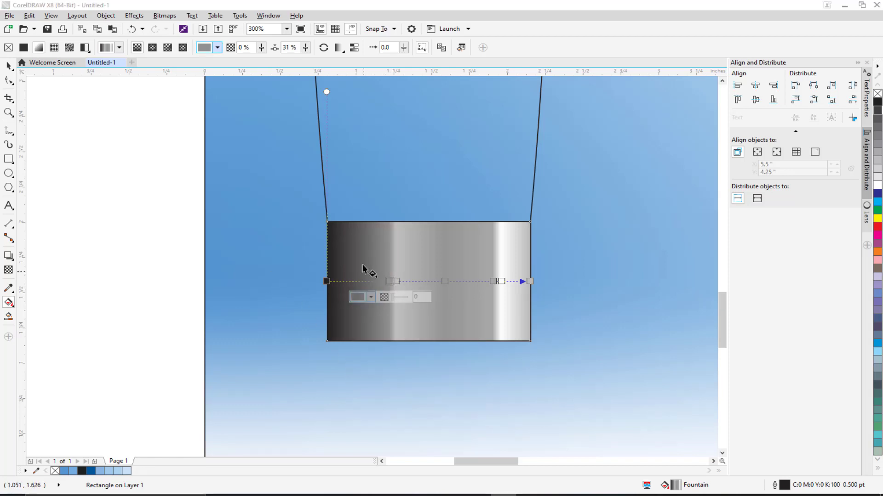
Step: Add a color node at 5%, near the gradient's dark start, and make it black
{"action": "scroll", "coordinate": [317, 282], "scroll_direction": "up", "scroll_amount": 2}
{"action": "scroll", "coordinate": [327, 281], "scroll_direction": "up", "scroll_amount": 1}
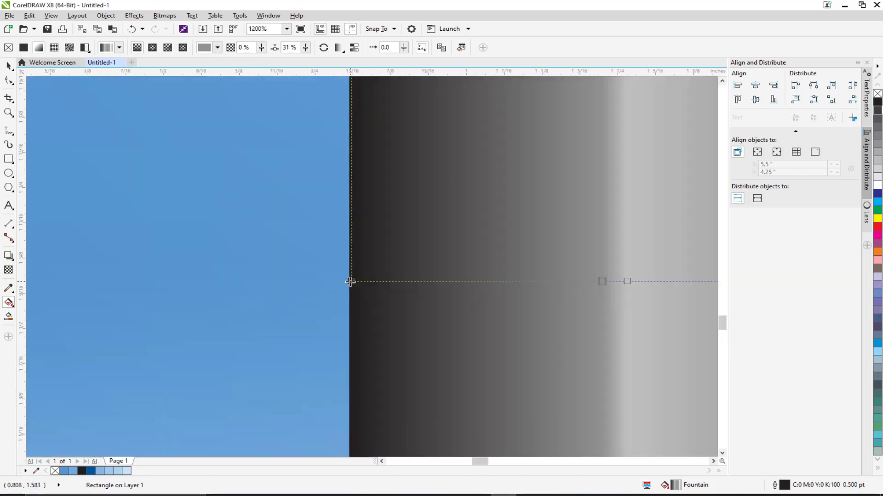
{"action": "left_click", "coordinate": [351, 282]}
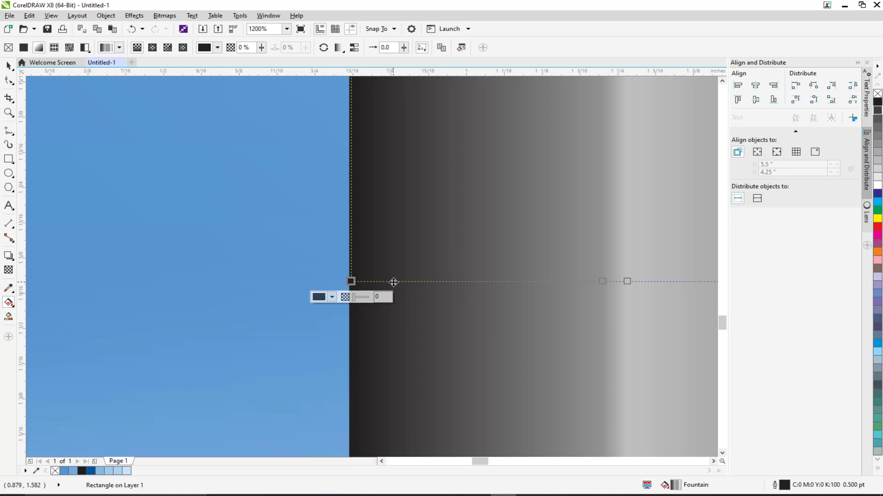
{"action": "double_click", "coordinate": [393, 281]}
{"action": "left_click", "coordinate": [362, 298]}
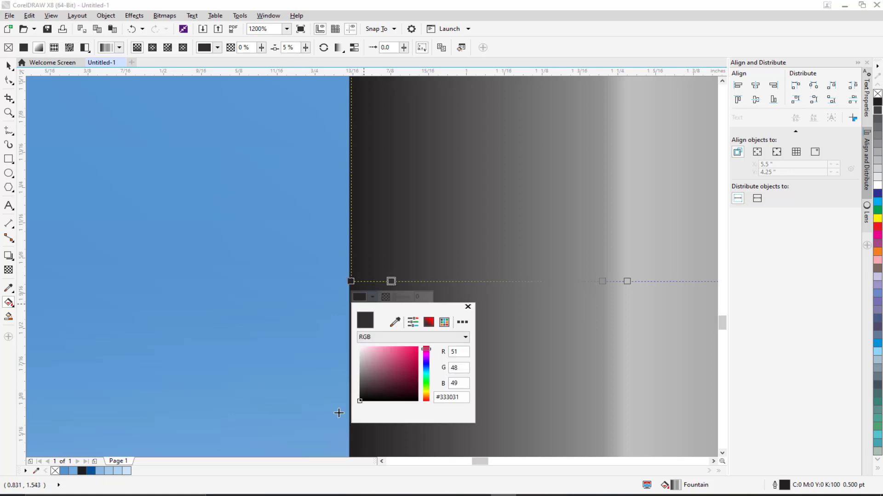
Step: Set the gradient's start node to dark gray C62 M55 Y53 K27 and deselect the base rectangle
{"action": "left_click", "coordinate": [351, 281]}
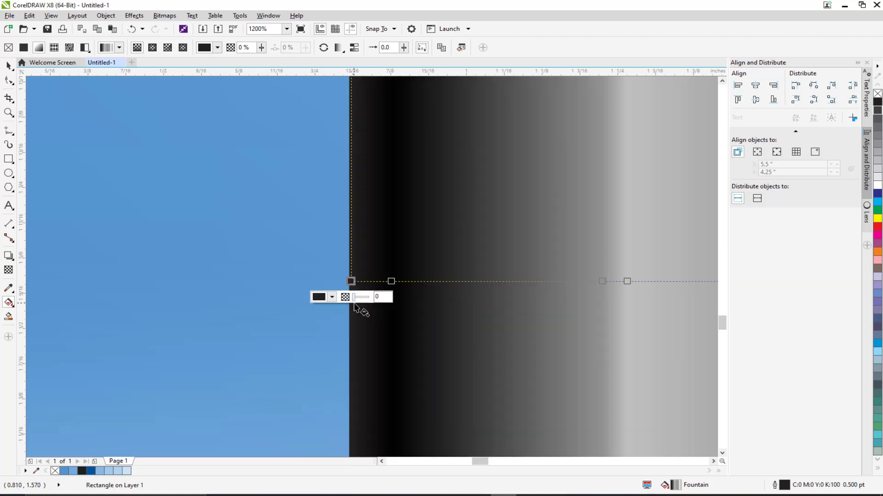
{"action": "left_click", "coordinate": [319, 297]}
{"action": "left_click_drag", "start_coordinate": [324, 383], "coordinate": [308, 379]}
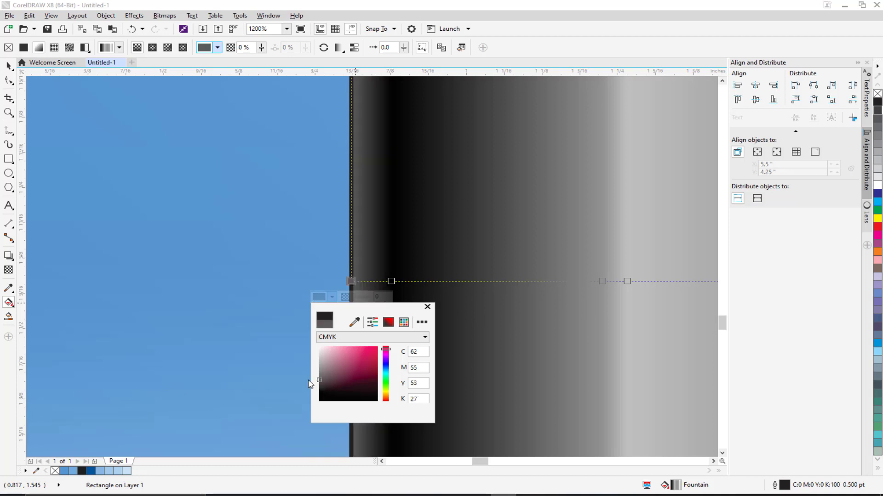
{"action": "left_click", "coordinate": [366, 254]}
{"action": "scroll", "coordinate": [366, 254], "scroll_direction": "down", "scroll_amount": 2}
{"action": "left_click_drag", "start_coordinate": [391, 252], "coordinate": [362, 316]}
{"action": "left_click", "coordinate": [315, 267]}
{"action": "scroll", "coordinate": [362, 316], "scroll_direction": "down", "scroll_amount": 1}
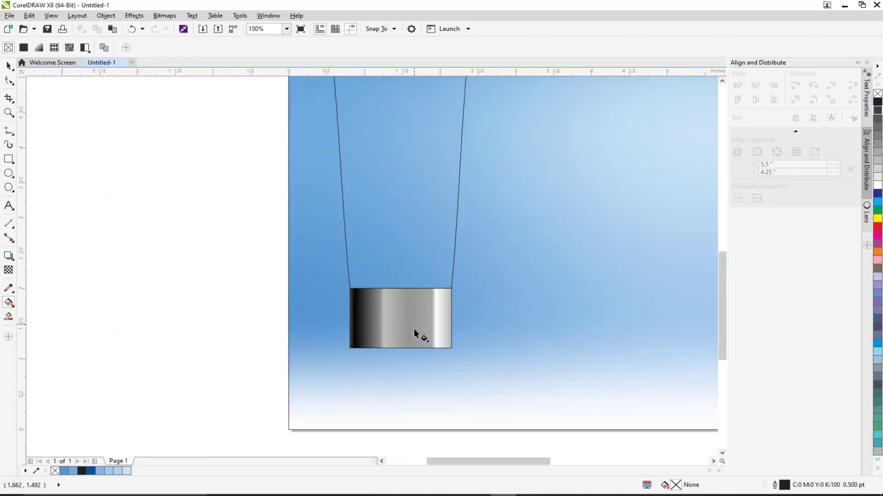
Step: Reselect the base rectangle's fill, add a color node at 96% near the gradient's end, and make it medium gray
{"action": "scroll", "coordinate": [414, 329], "scroll_direction": "up", "scroll_amount": 1}
{"action": "scroll", "coordinate": [403, 327], "scroll_direction": "up", "scroll_amount": 1}
{"action": "scroll", "coordinate": [353, 276], "scroll_direction": "down", "scroll_amount": 3}
{"action": "left_click", "coordinate": [354, 241]}
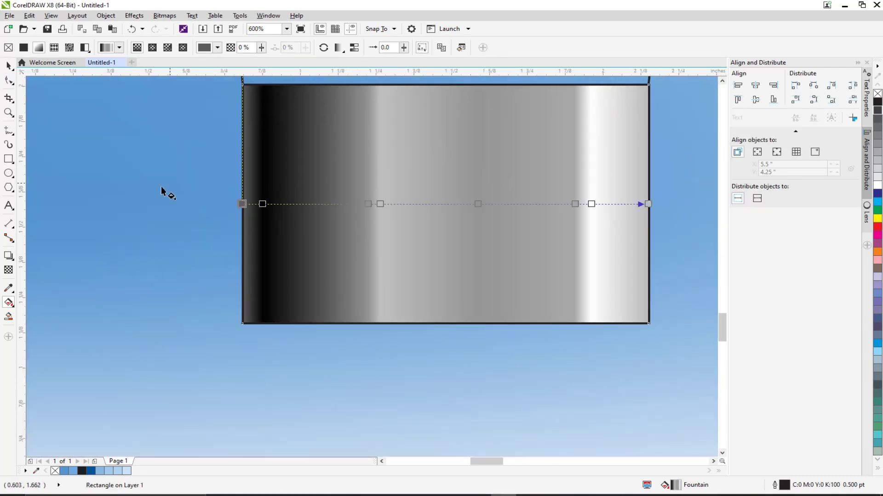
{"action": "scroll", "coordinate": [593, 241], "scroll_direction": "up", "scroll_amount": 1}
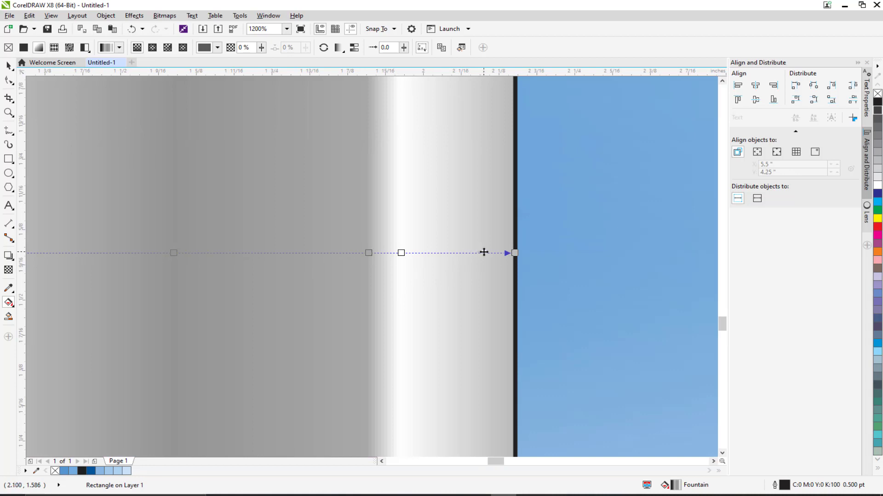
{"action": "left_click", "coordinate": [482, 253]}
{"action": "left_click", "coordinate": [455, 269]}
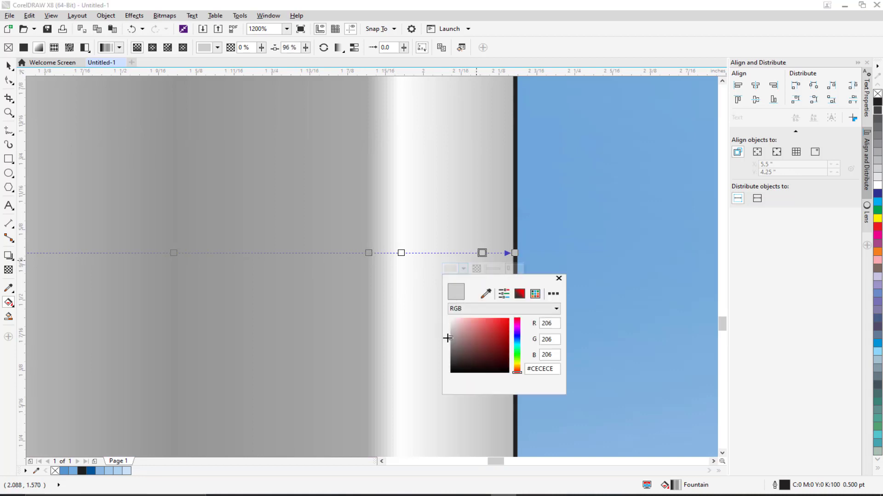
{"action": "left_click", "coordinate": [447, 339]}
Step: Lighten the gradient's end node to pale gray C14 M11 Y11 K0
{"action": "left_click", "coordinate": [515, 253]}
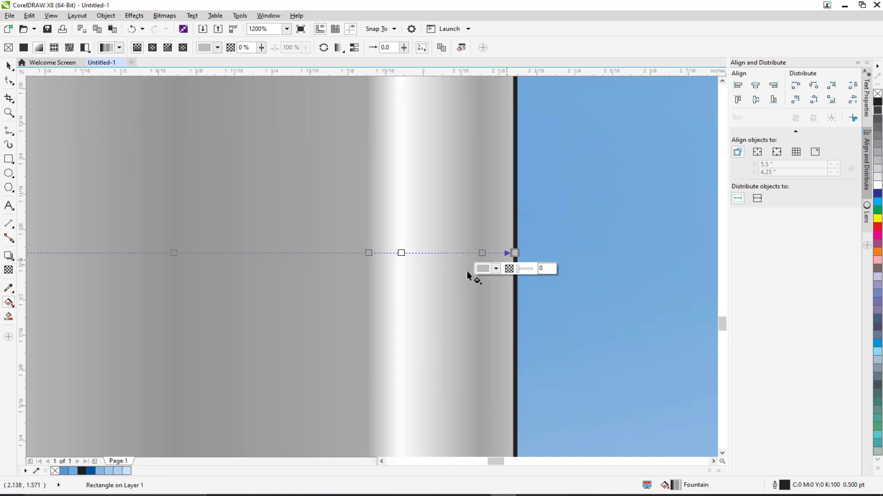
{"action": "left_click", "coordinate": [483, 269]}
{"action": "left_click", "coordinate": [483, 324]}
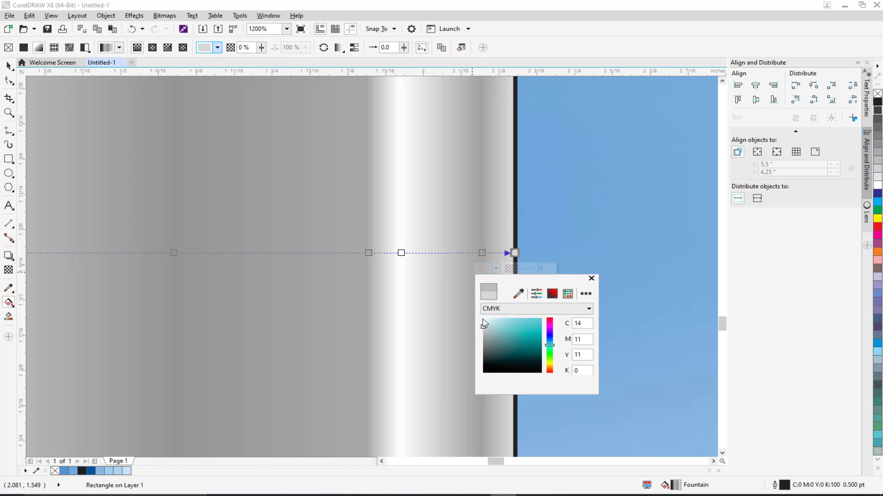
Step: Deselect the base and draw a thin rectangle about 1.343 by 0.029 inches along its lower edge, matching its width
{"action": "scroll", "coordinate": [531, 227], "scroll_direction": "down", "scroll_amount": 4}
{"action": "key", "text": "Escape"}
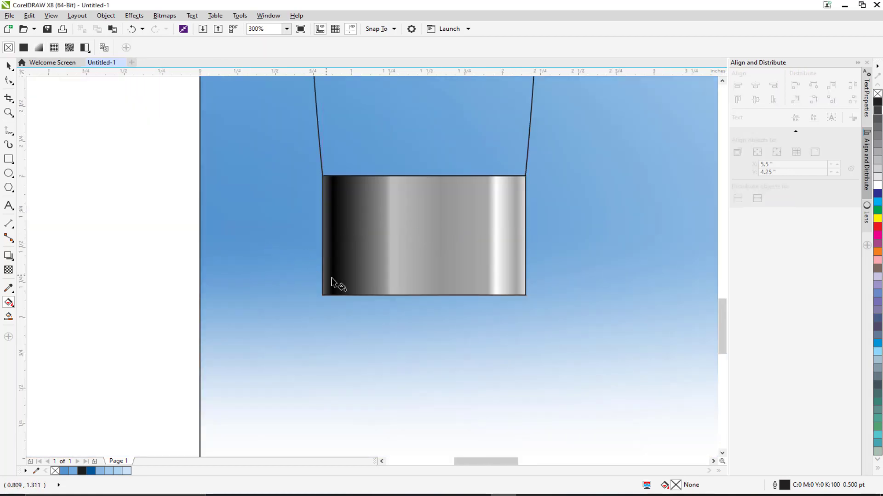
{"action": "scroll", "coordinate": [382, 261], "scroll_direction": "up", "scroll_amount": 2}
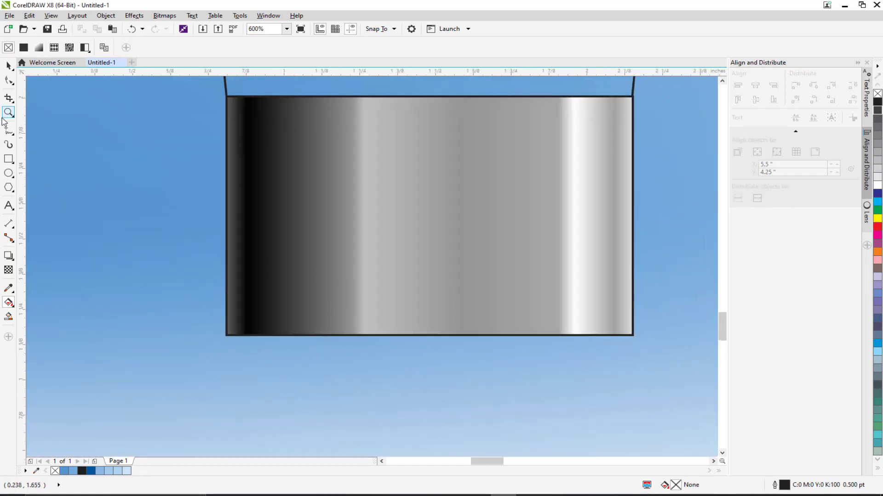
{"action": "left_click", "coordinate": [10, 161]}
{"action": "left_click_drag", "start_coordinate": [226, 336], "coordinate": [633, 343]}
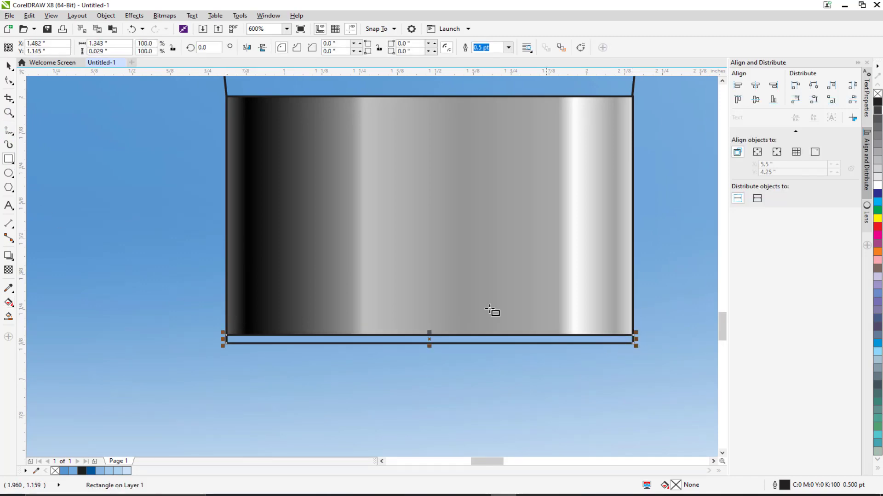
Step: Convert the thin rectangle to curves and move its two lower corner nodes slightly inward to bevel the ends
{"action": "left_click", "coordinate": [585, 49]}
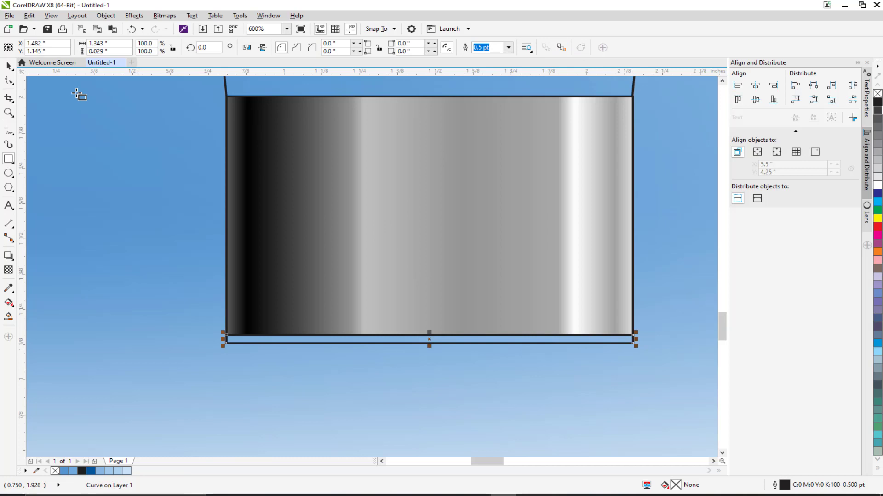
{"action": "left_click", "coordinate": [9, 81]}
{"action": "scroll", "coordinate": [217, 346], "scroll_direction": "up", "scroll_amount": 4}
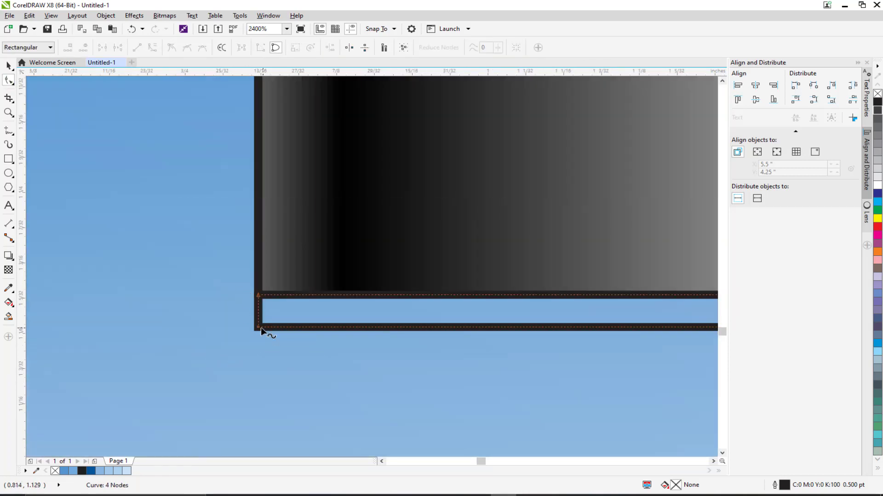
{"action": "left_click_drag", "start_coordinate": [257, 327], "coordinate": [277, 328]}
{"action": "scroll", "coordinate": [314, 311], "scroll_direction": "down", "scroll_amount": 1}
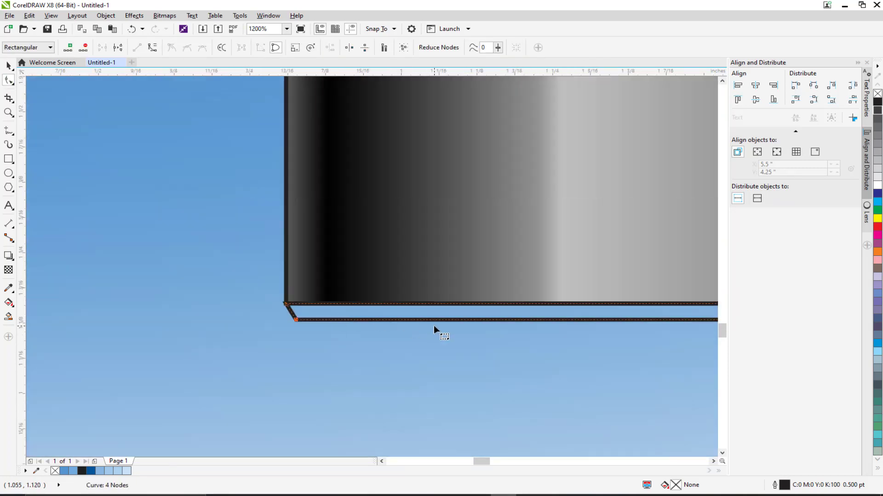
{"action": "left_click_drag", "start_coordinate": [706, 339], "coordinate": [317, 346]}
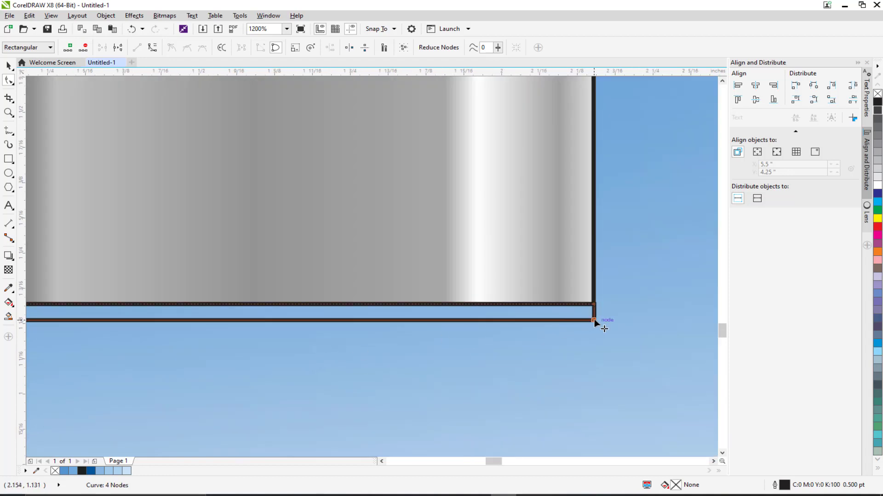
{"action": "left_click_drag", "start_coordinate": [594, 321], "coordinate": [584, 321]}
{"action": "scroll", "coordinate": [303, 318], "scroll_direction": "down", "scroll_amount": 1}
{"action": "left_click_drag", "start_coordinate": [302, 318], "coordinate": [513, 303]}
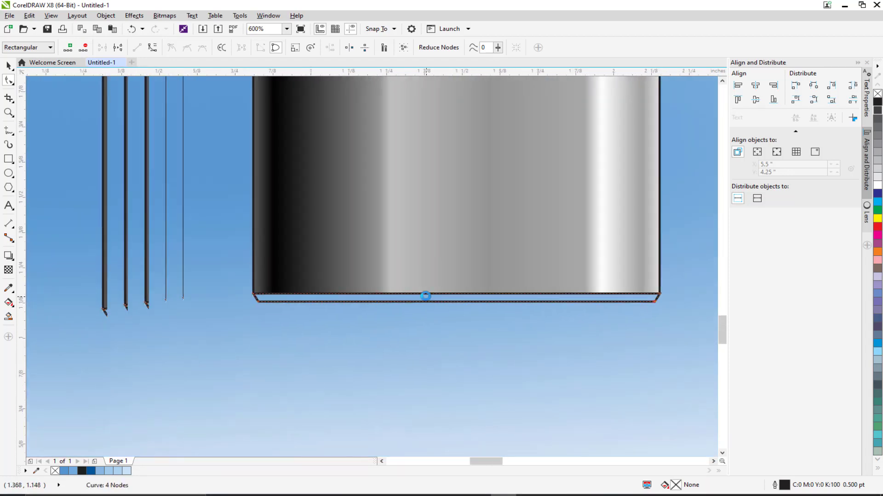
{"action": "key", "text": "space"}
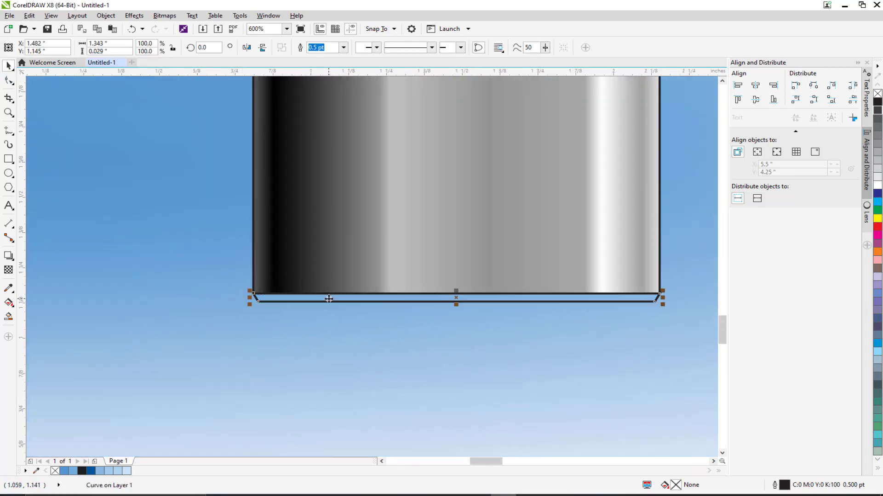
Step: Give the beveled strip a fountain fill, copy the base's metallic gradient into it, and reverse the gradient's direction across the strip
{"action": "left_click", "coordinate": [8, 302]}
{"action": "left_click", "coordinate": [39, 49]}
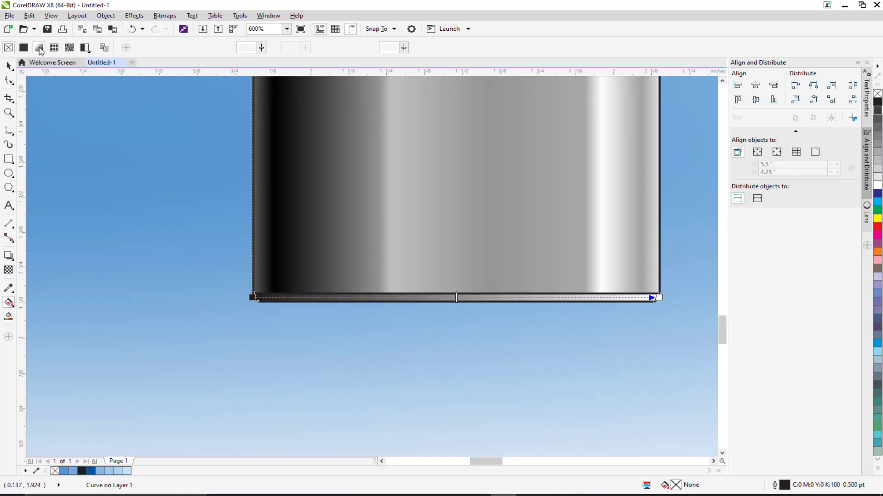
{"action": "scroll", "coordinate": [449, 292], "scroll_direction": "up", "scroll_amount": 1}
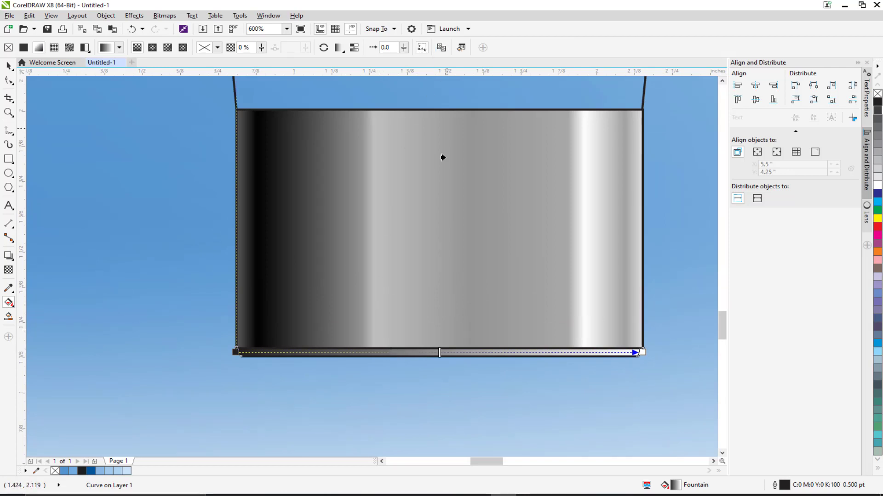
{"action": "left_click", "coordinate": [447, 266]}
{"action": "left_click_drag", "start_coordinate": [237, 353], "coordinate": [548, 281]}
{"action": "left_click_drag", "start_coordinate": [639, 352], "coordinate": [237, 353]}
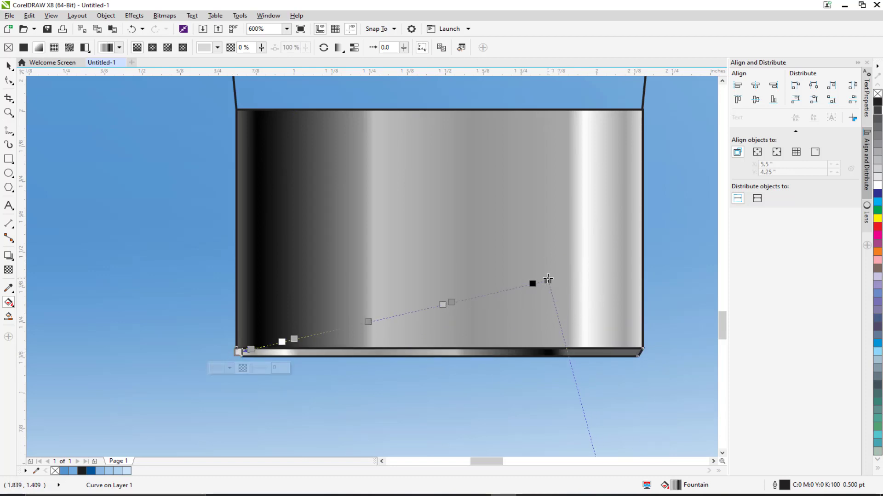
{"action": "left_click_drag", "start_coordinate": [547, 279], "coordinate": [640, 352]}
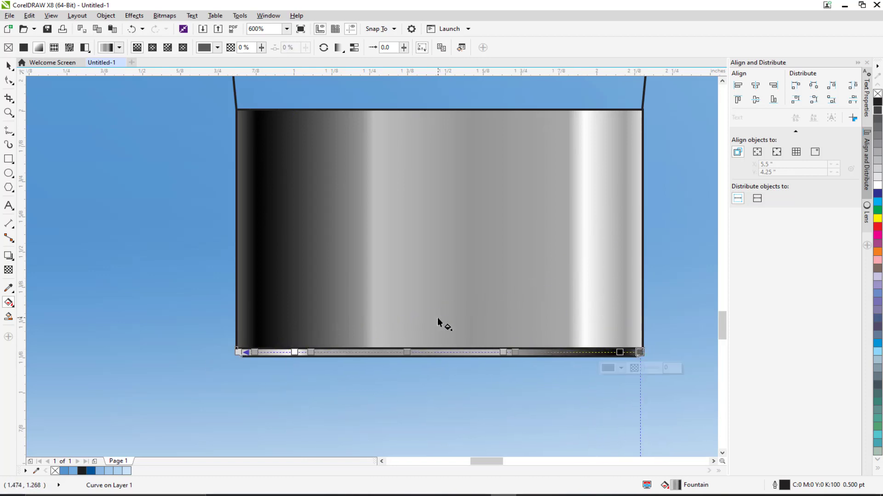
{"action": "left_click", "coordinate": [128, 167]}
{"action": "scroll", "coordinate": [279, 256], "scroll_direction": "down", "scroll_amount": 1}
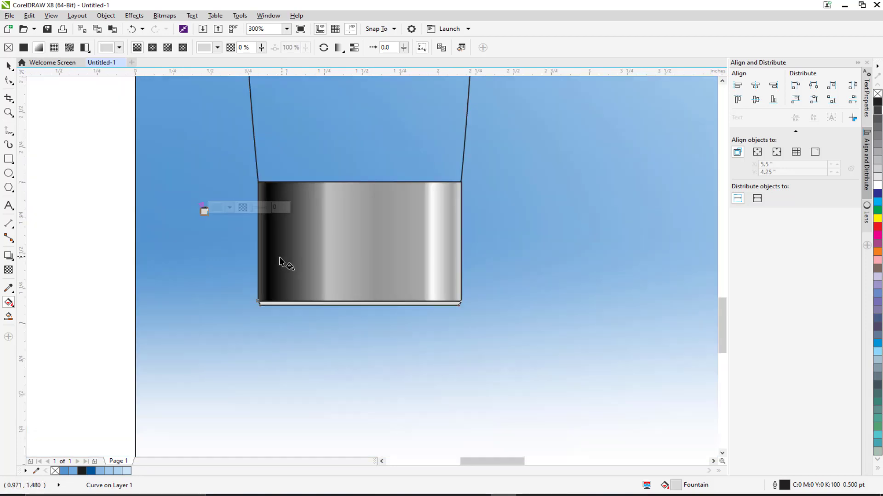
{"action": "left_click", "coordinate": [95, 214]}
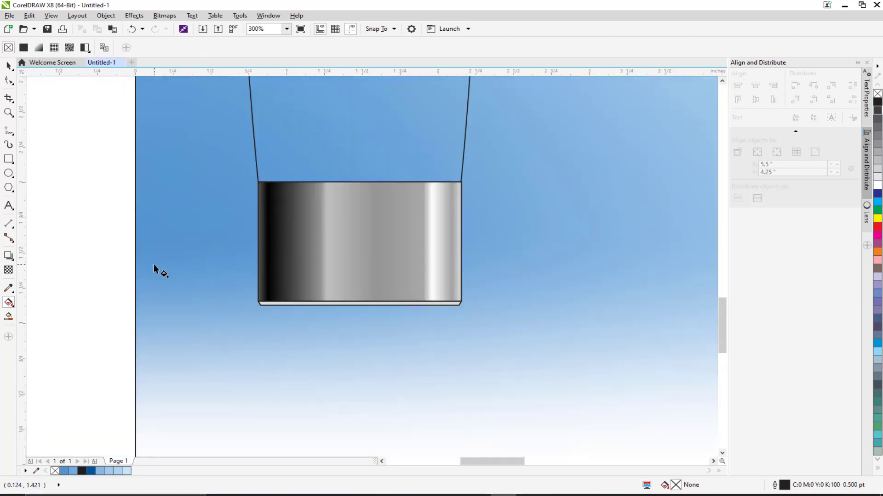
{"action": "key", "text": "ctrl+z"}
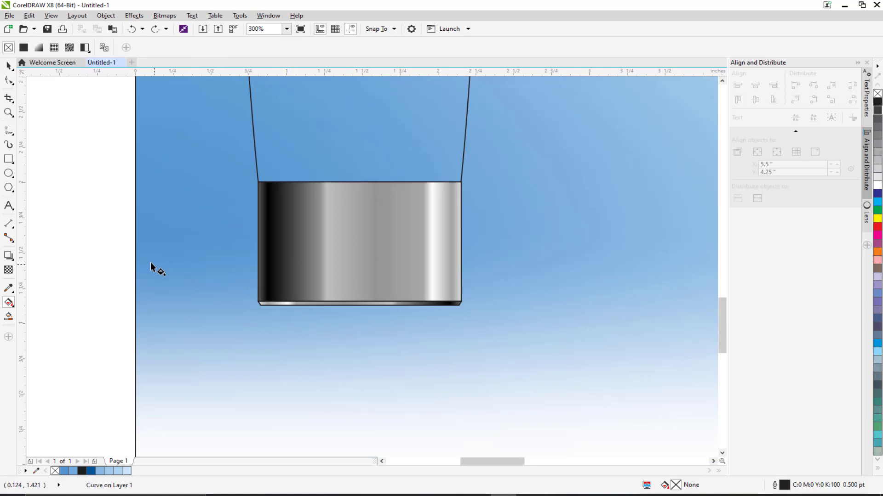
Step: Select the flared tube body above the base and apply a horizontal black-to-white fountain fill
{"action": "left_click", "coordinate": [8, 67]}
{"action": "left_click_drag", "start_coordinate": [281, 287], "coordinate": [308, 355]}
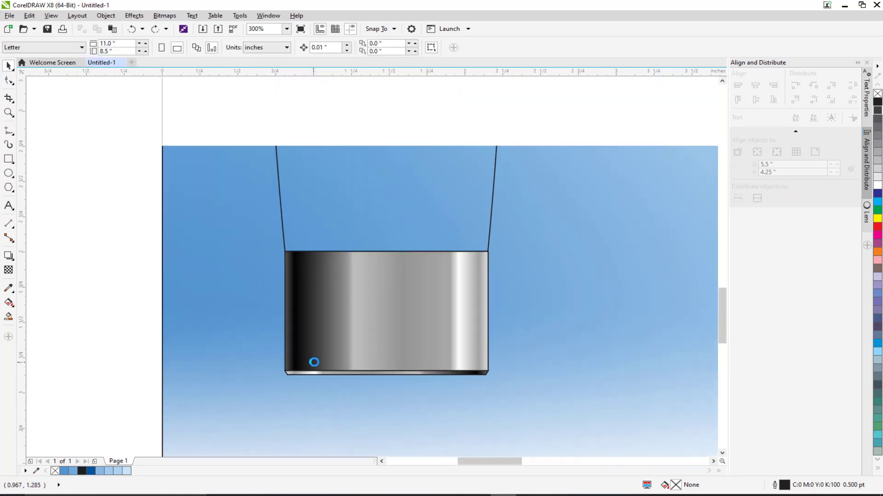
{"action": "scroll", "coordinate": [313, 289], "scroll_direction": "down", "scroll_amount": 1}
{"action": "left_click_drag", "start_coordinate": [311, 290], "coordinate": [328, 379]}
{"action": "left_click", "coordinate": [346, 272]}
{"action": "scroll", "coordinate": [348, 261], "scroll_direction": "down", "scroll_amount": 1}
{"action": "left_click_drag", "start_coordinate": [348, 260], "coordinate": [355, 300]}
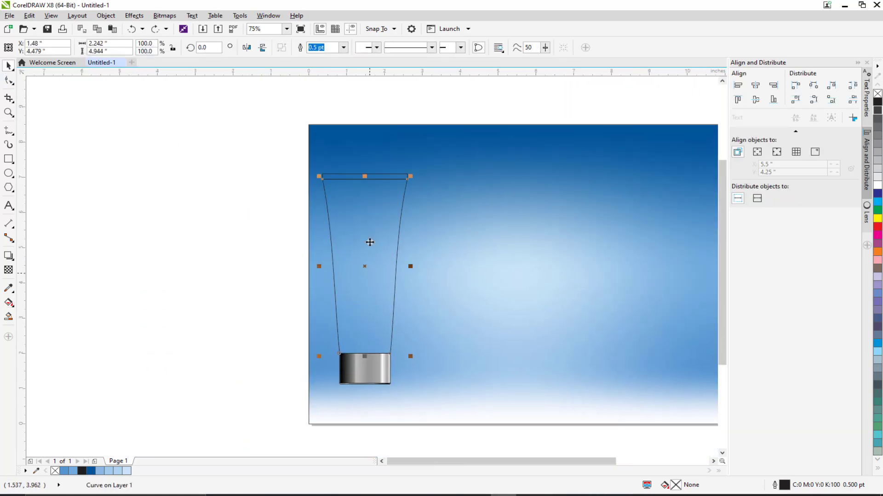
{"action": "left_click", "coordinate": [245, 213]}
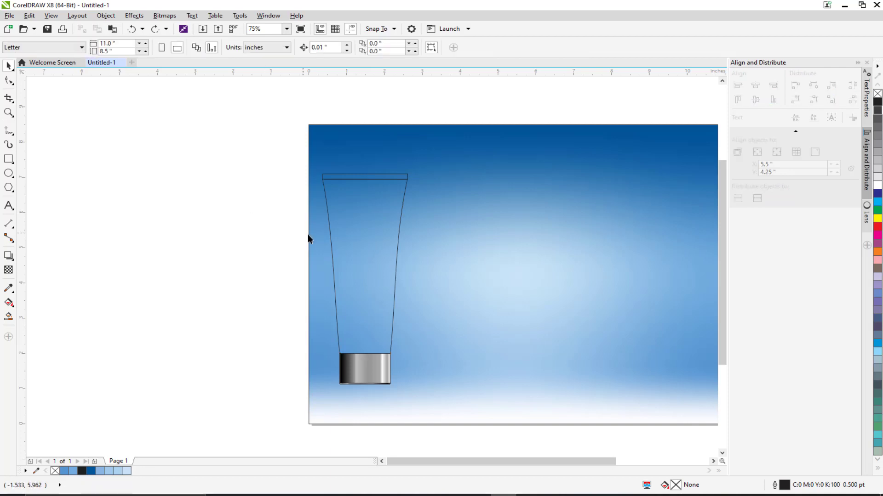
{"action": "left_click", "coordinate": [356, 233]}
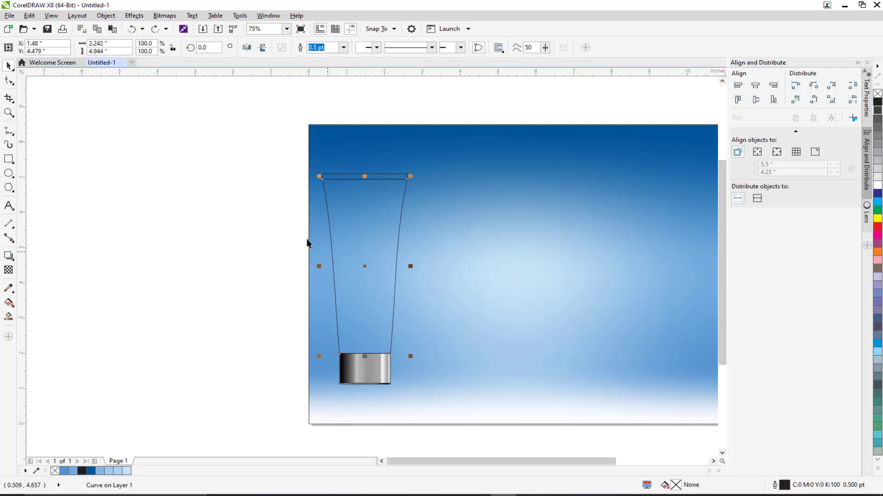
{"action": "left_click", "coordinate": [9, 305]}
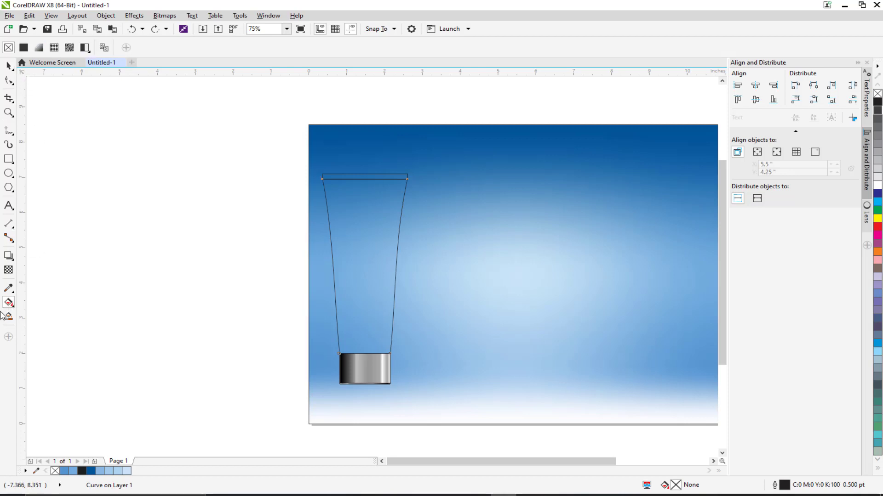
{"action": "left_click", "coordinate": [39, 48]}
Step: Pull the body gradient's start and end nodes in to the tube's side edges and add color nodes at 84% and 14%
{"action": "scroll", "coordinate": [360, 256], "scroll_direction": "up", "scroll_amount": 2}
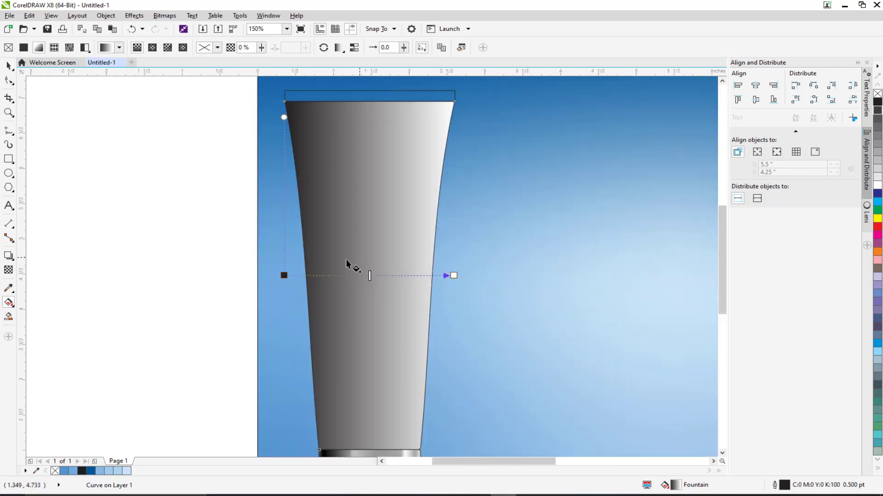
{"action": "left_click_drag", "start_coordinate": [383, 304], "coordinate": [433, 277]}
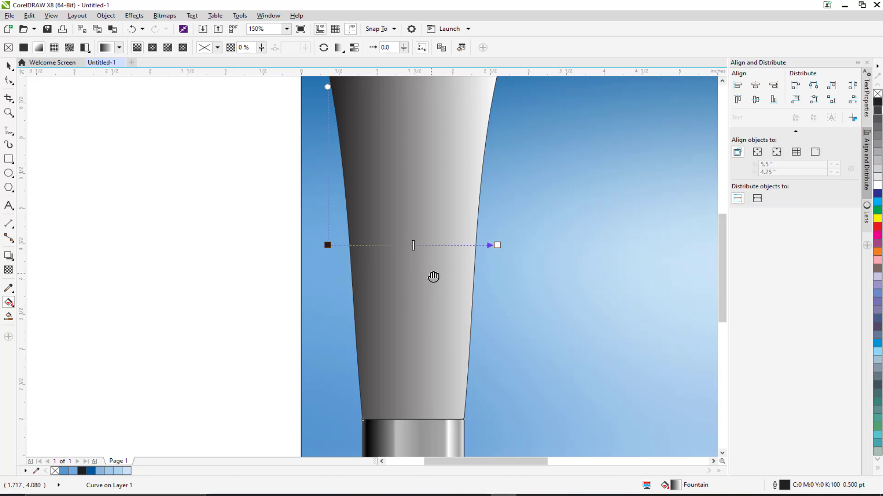
{"action": "scroll", "coordinate": [433, 277], "scroll_direction": "down", "scroll_amount": 2}
{"action": "scroll", "coordinate": [414, 258], "scroll_direction": "up", "scroll_amount": 2}
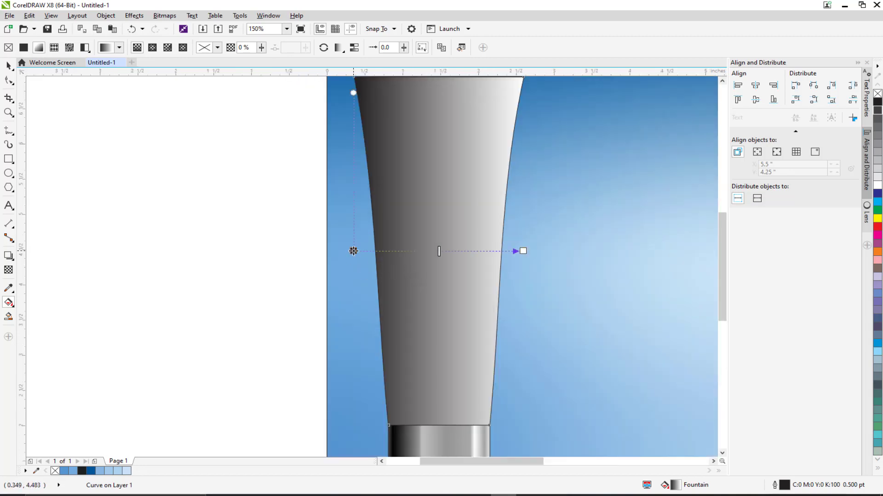
{"action": "left_click_drag", "start_coordinate": [353, 251], "coordinate": [374, 251]}
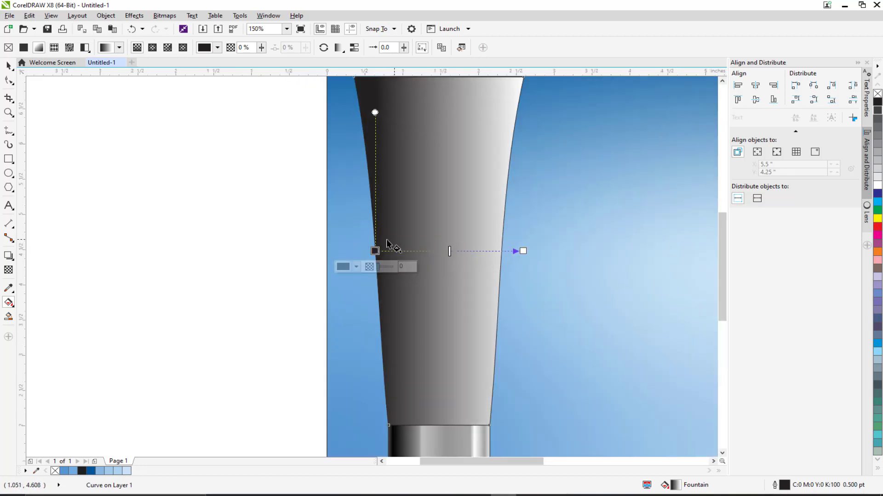
{"action": "left_click_drag", "start_coordinate": [523, 251], "coordinate": [501, 251]}
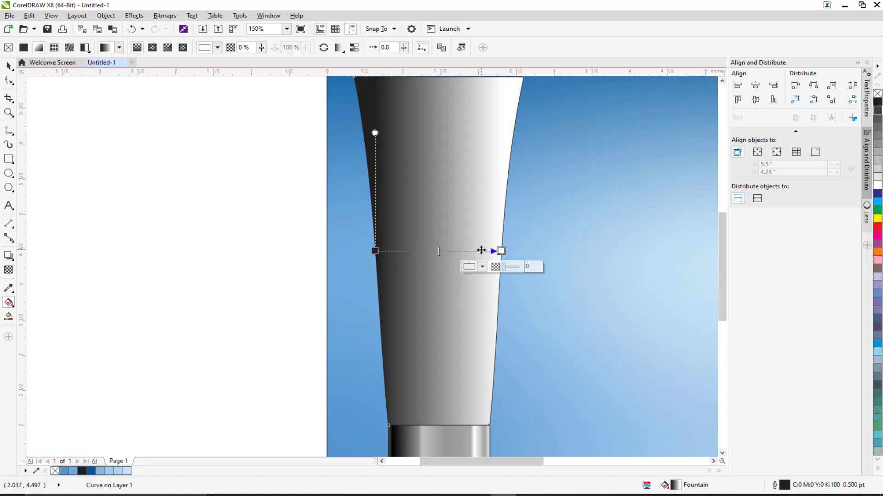
{"action": "double_click", "coordinate": [480, 251]}
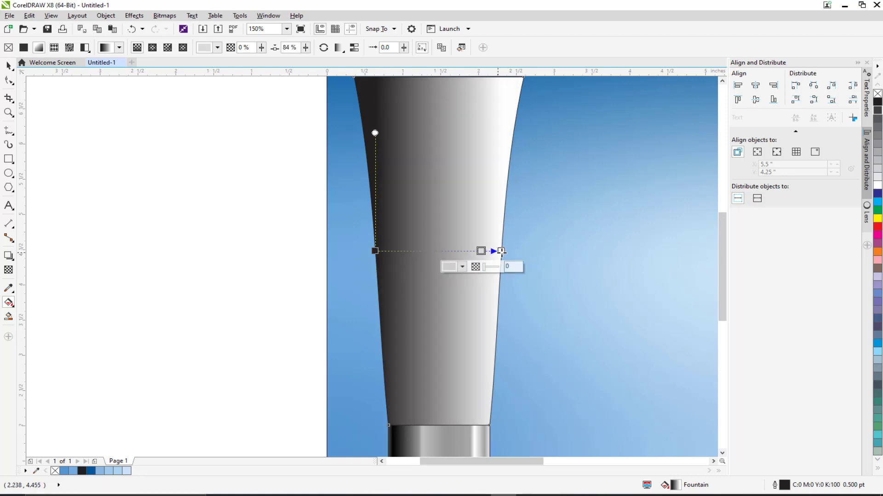
{"action": "double_click", "coordinate": [392, 252]}
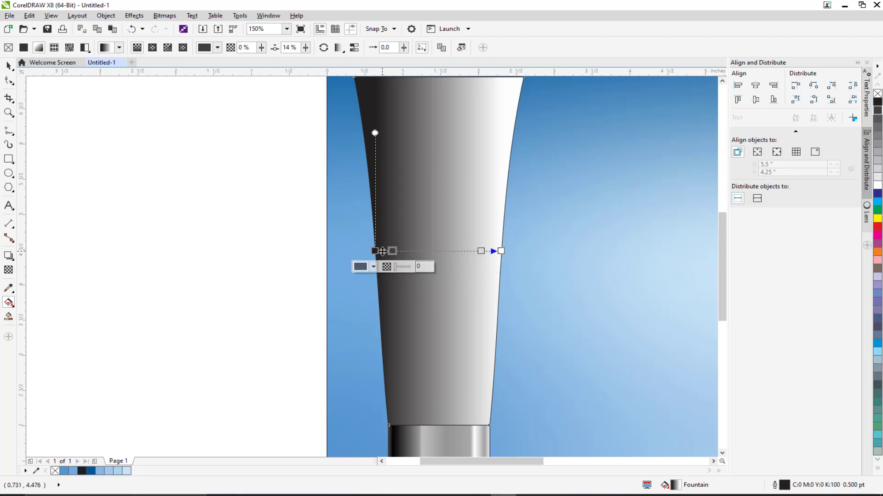
Step: Set the body gradient's start node to medium gray and its end node to light gray C20 M16 Y16 K0
{"action": "left_click", "coordinate": [375, 251]}
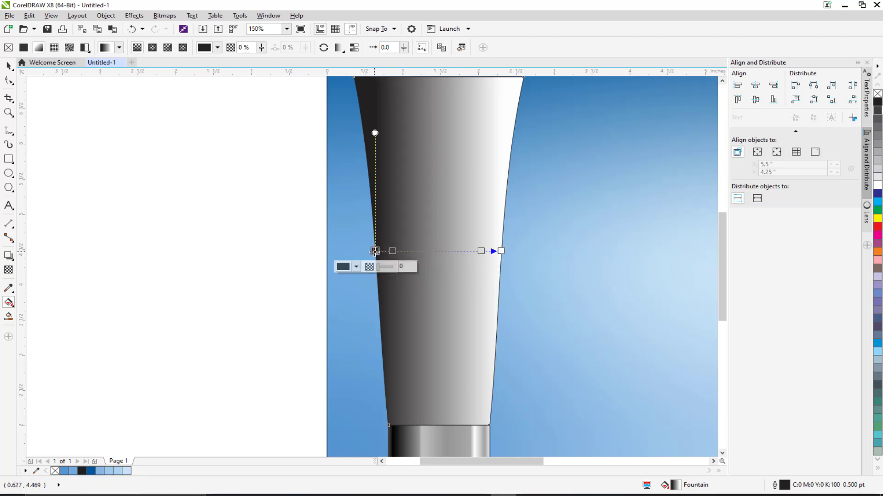
{"action": "left_click", "coordinate": [356, 267]}
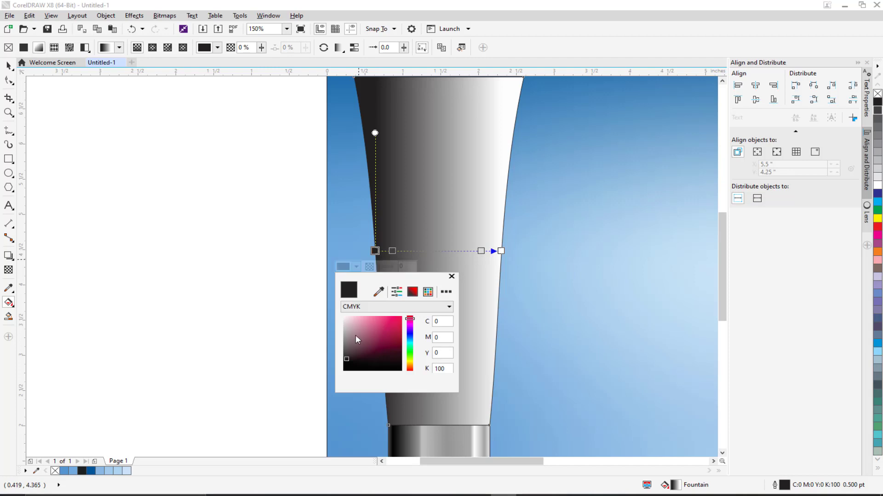
{"action": "left_click", "coordinate": [344, 334]}
{"action": "left_click", "coordinate": [501, 251]}
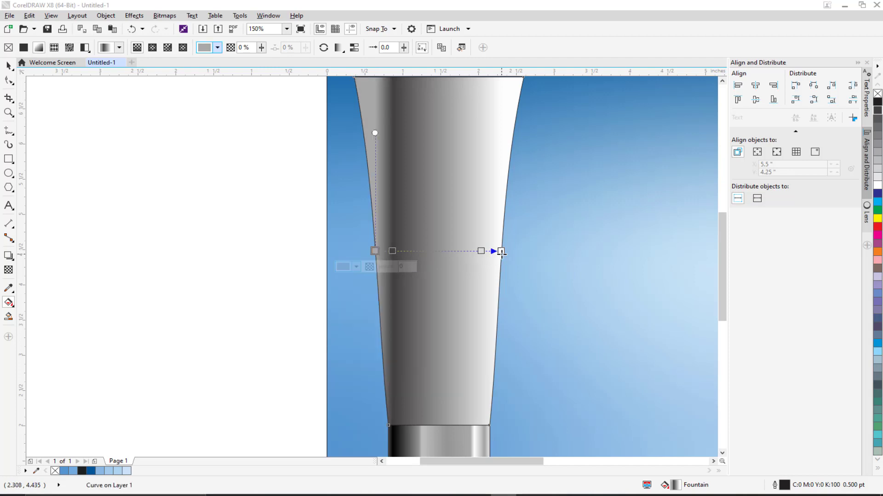
{"action": "left_click", "coordinate": [501, 251]}
{"action": "left_click", "coordinate": [468, 267]}
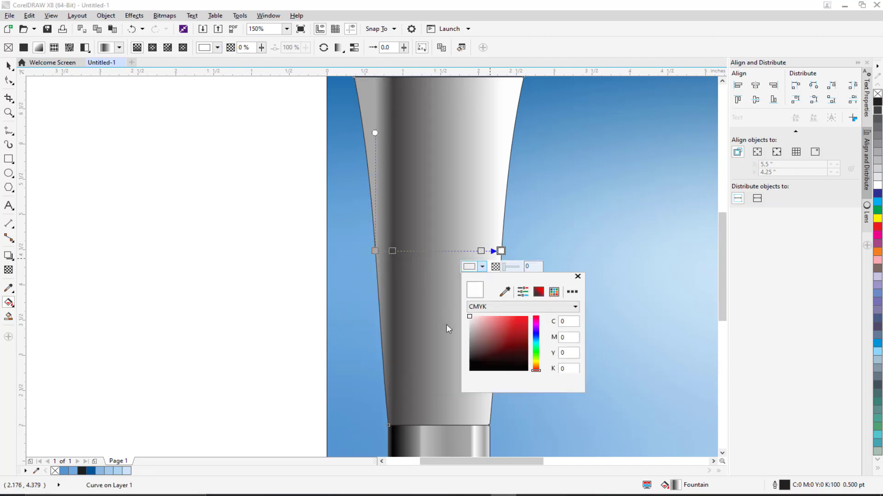
{"action": "left_click", "coordinate": [470, 328]}
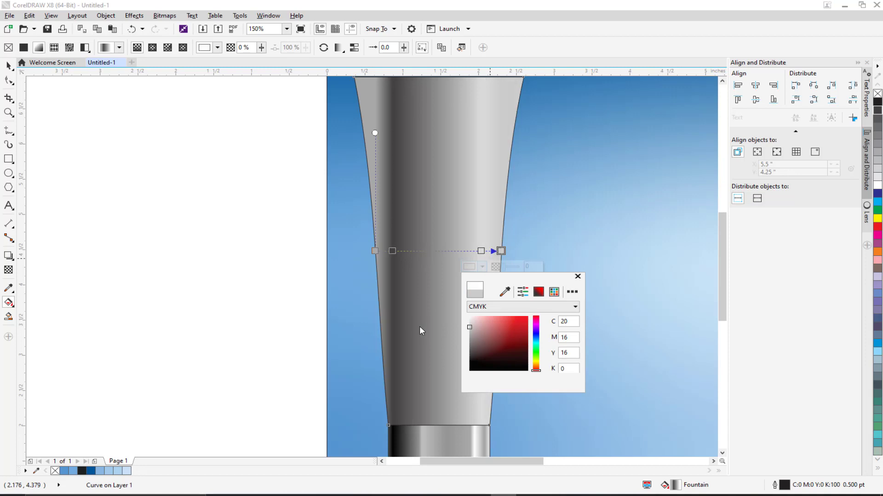
Step: Change the body gradient's 14% node to very light gray, RGB 222, 222, 222 (#DEDEDE)
{"action": "left_click", "coordinate": [390, 252]}
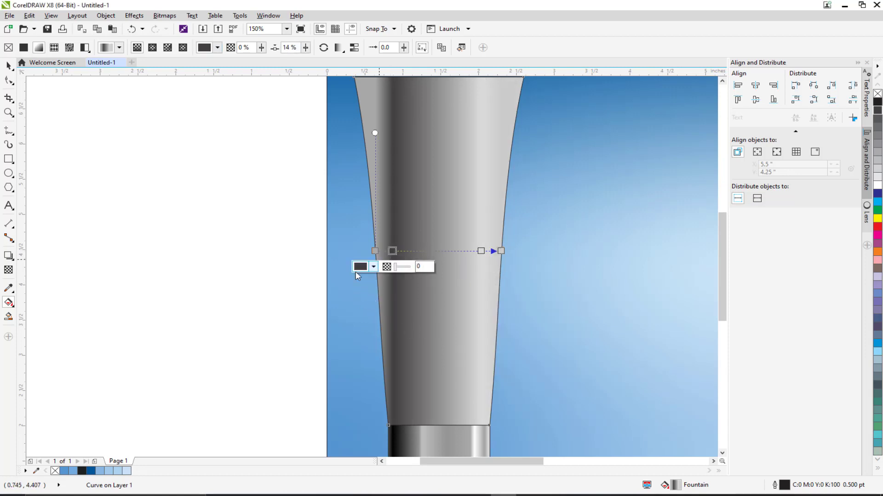
{"action": "left_click", "coordinate": [360, 267]}
{"action": "left_click", "coordinate": [360, 323]}
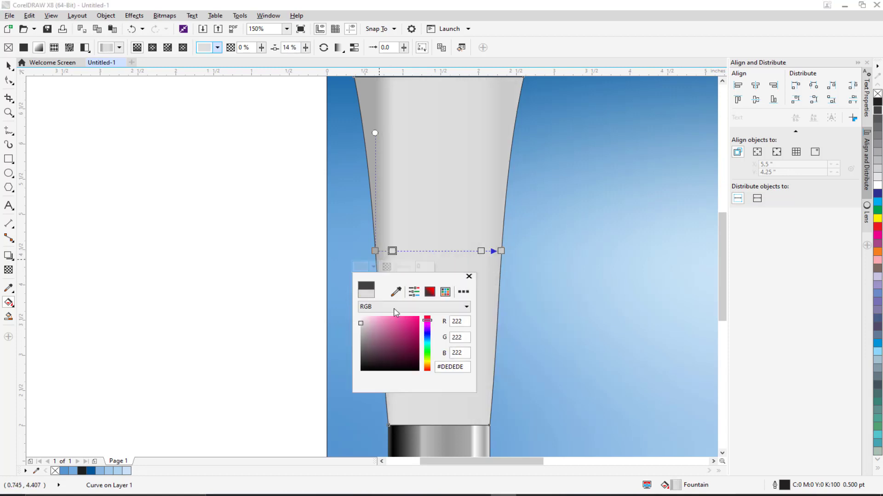
Step: Set the 84% node of the tube body's gradient to white
{"action": "left_click", "coordinate": [481, 252]}
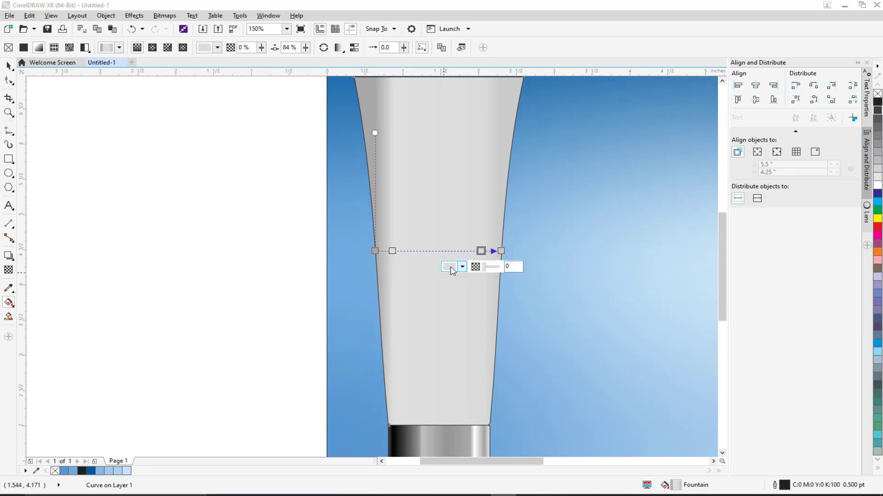
{"action": "left_click", "coordinate": [449, 267]}
{"action": "left_click", "coordinate": [450, 318]}
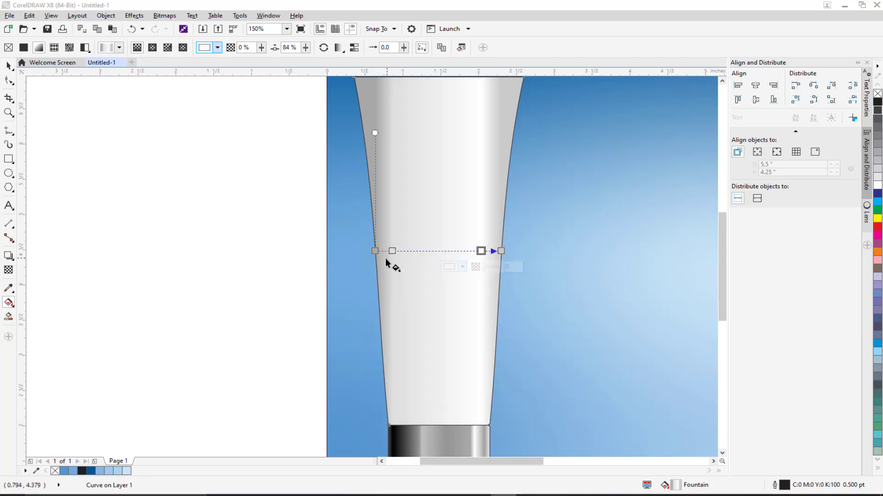
Step: Move the body gradient's 14% node to 16% and deselect the body
{"action": "left_click", "coordinate": [375, 251]}
{"action": "scroll", "coordinate": [383, 247], "scroll_direction": "down", "scroll_amount": 2}
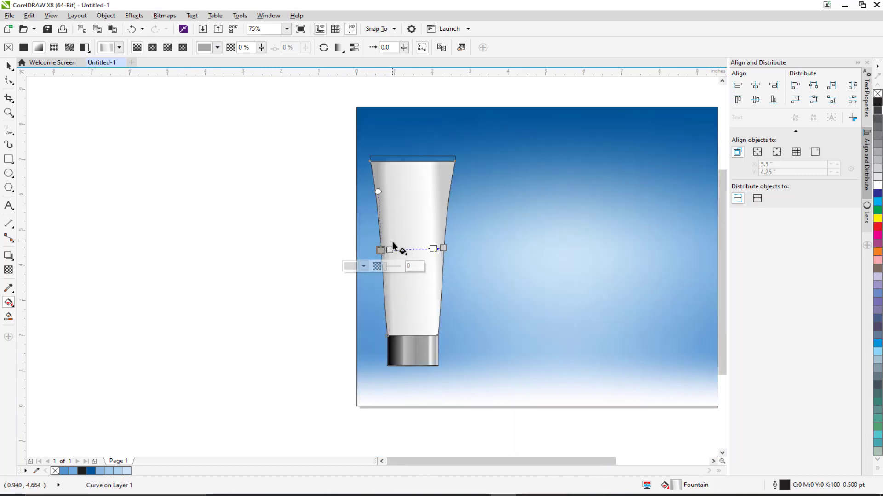
{"action": "scroll", "coordinate": [383, 251], "scroll_direction": "up", "scroll_amount": 4}
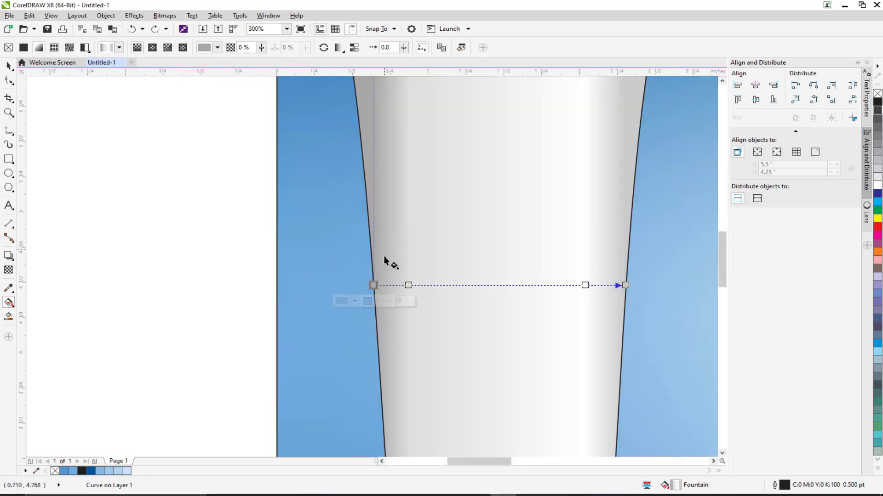
{"action": "left_click", "coordinate": [409, 285]}
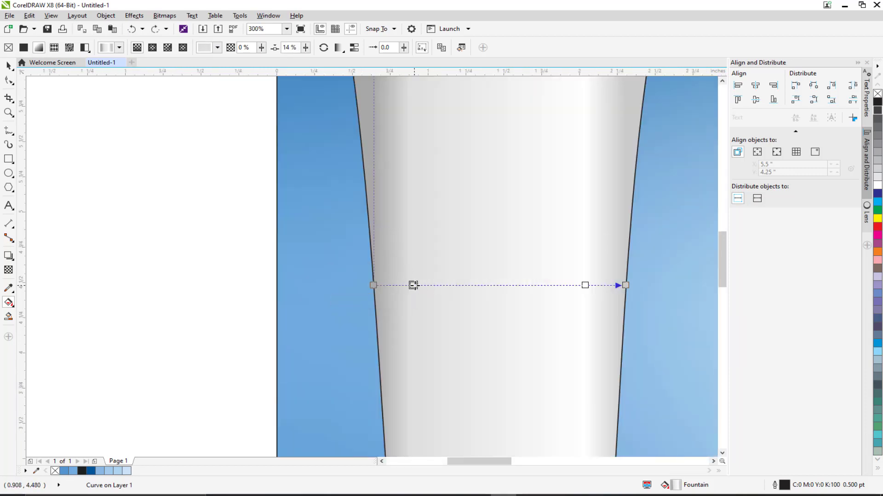
{"action": "scroll", "coordinate": [410, 282], "scroll_direction": "down", "scroll_amount": 2}
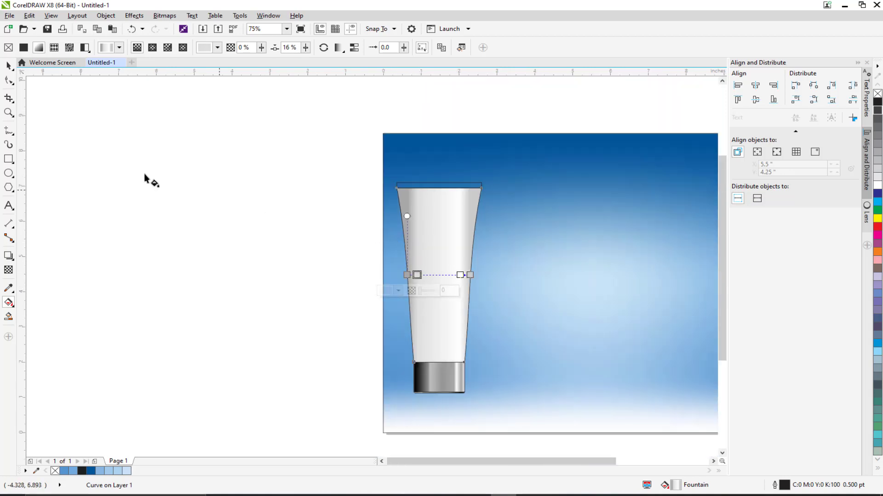
{"action": "left_click", "coordinate": [8, 66]}
{"action": "key", "text": "Escape"}
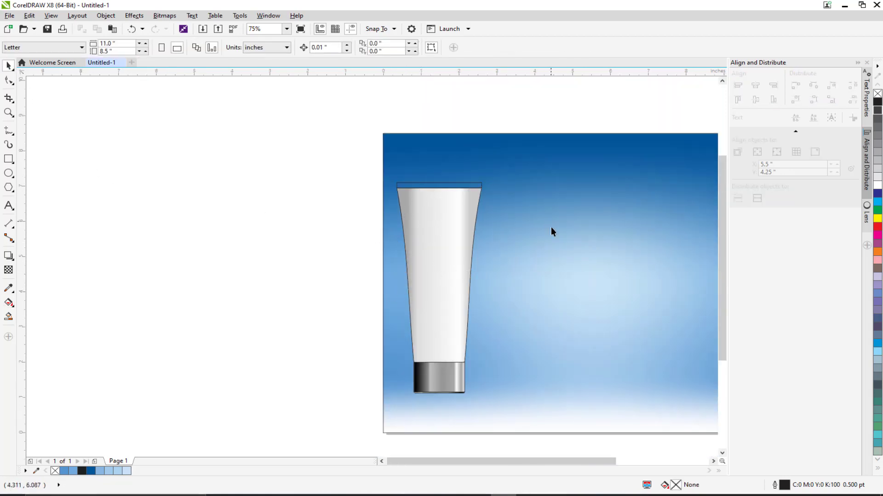
Step: Reselect the tube body and add a white node, RGB 255, 255, 255, at 47% of its gradient
{"action": "scroll", "coordinate": [458, 289], "scroll_direction": "up", "scroll_amount": 1}
{"action": "left_click", "coordinate": [429, 282]}
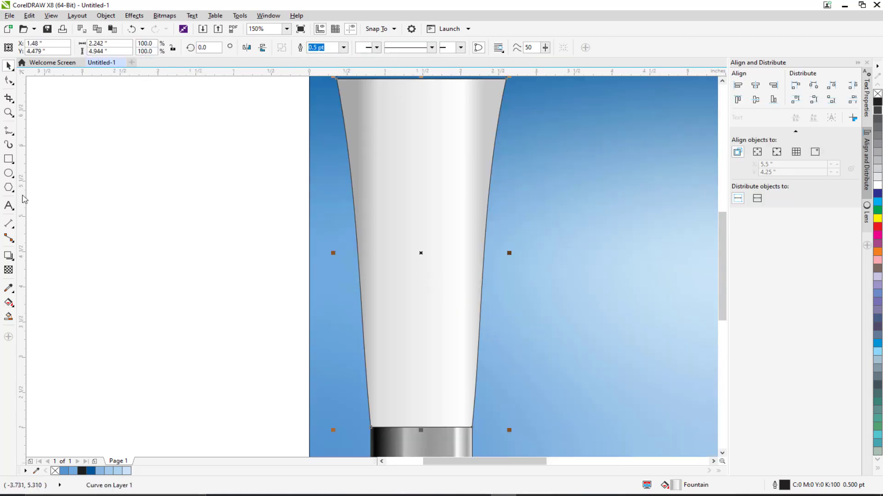
{"action": "left_click", "coordinate": [8, 302]}
{"action": "scroll", "coordinate": [404, 249], "scroll_direction": "up", "scroll_amount": 1}
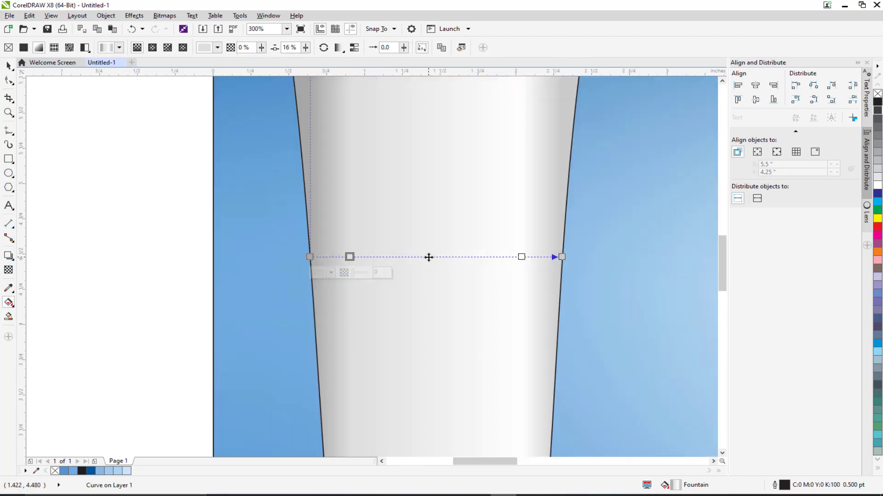
{"action": "double_click", "coordinate": [428, 257]}
{"action": "left_click", "coordinate": [408, 273]}
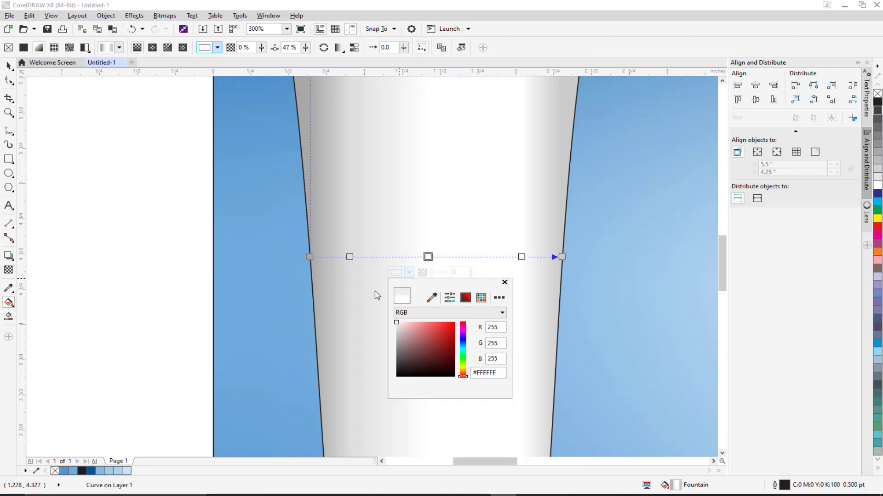
{"action": "left_click", "coordinate": [504, 282]}
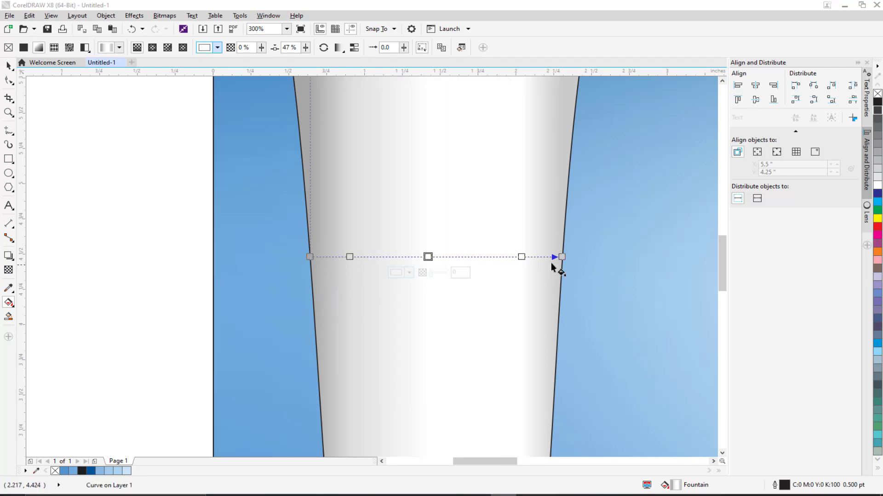
Step: Change the body gradient's 84% node to very light gray, RGB 242, 242, 242 (#F2F2F2), and deselect the body
{"action": "double_click", "coordinate": [522, 257]}
{"action": "left_click", "coordinate": [503, 273]}
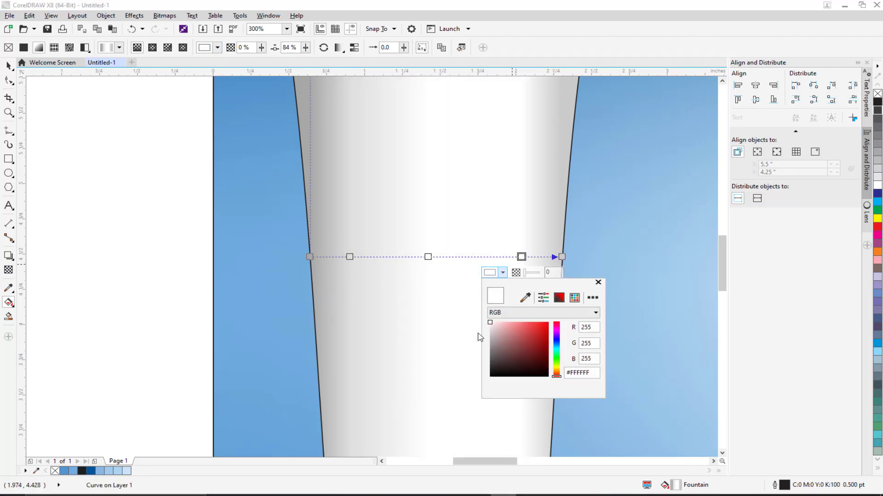
{"action": "left_click_drag", "start_coordinate": [493, 326], "coordinate": [487, 325]}
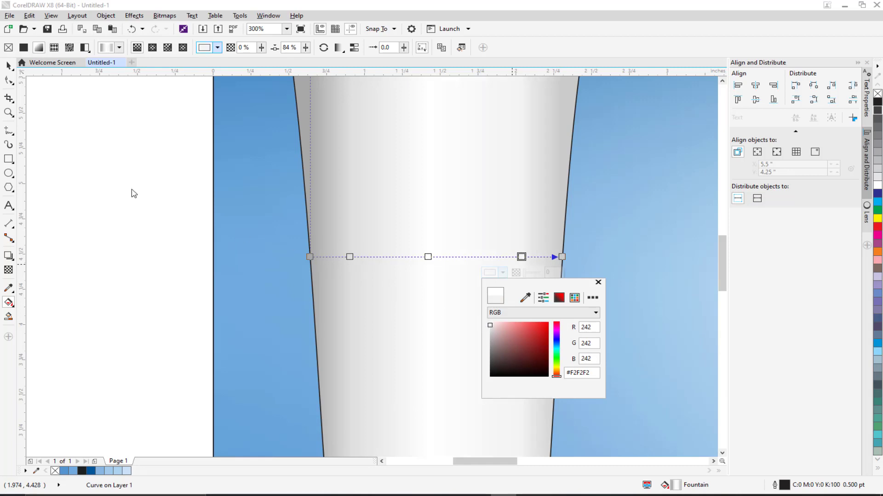
{"action": "left_click", "coordinate": [9, 67]}
{"action": "left_click", "coordinate": [9, 67]}
{"action": "key", "text": "Escape"}
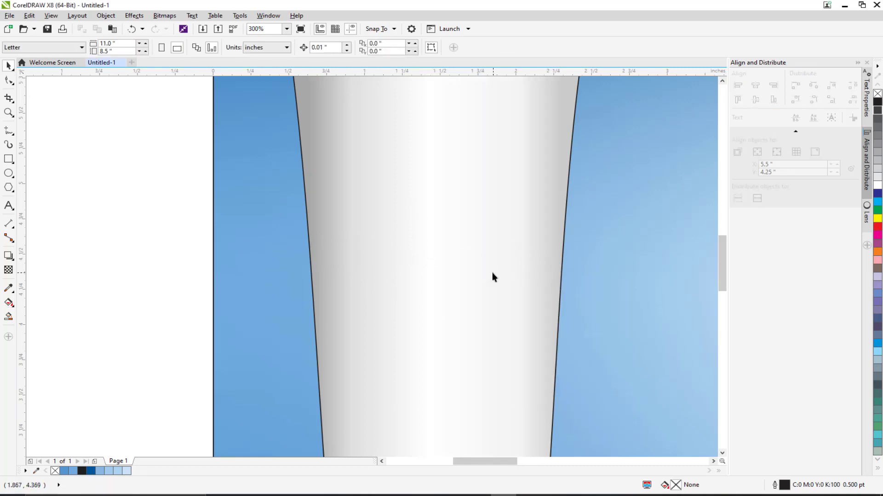
Step: Narrow the unfilled rectangle above the tube body to about 0.08 inches wide, keeping its left edge in place
{"action": "scroll", "coordinate": [492, 272], "scroll_direction": "down", "scroll_amount": 3}
{"action": "scroll", "coordinate": [459, 209], "scroll_direction": "up", "scroll_amount": 2}
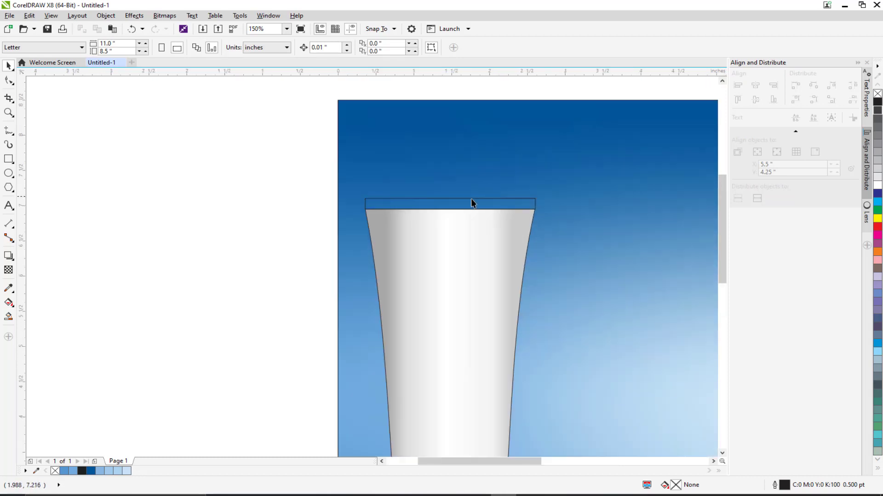
{"action": "left_click", "coordinate": [446, 243]}
{"action": "left_click", "coordinate": [429, 203]}
{"action": "scroll", "coordinate": [350, 205], "scroll_direction": "up", "scroll_amount": 4}
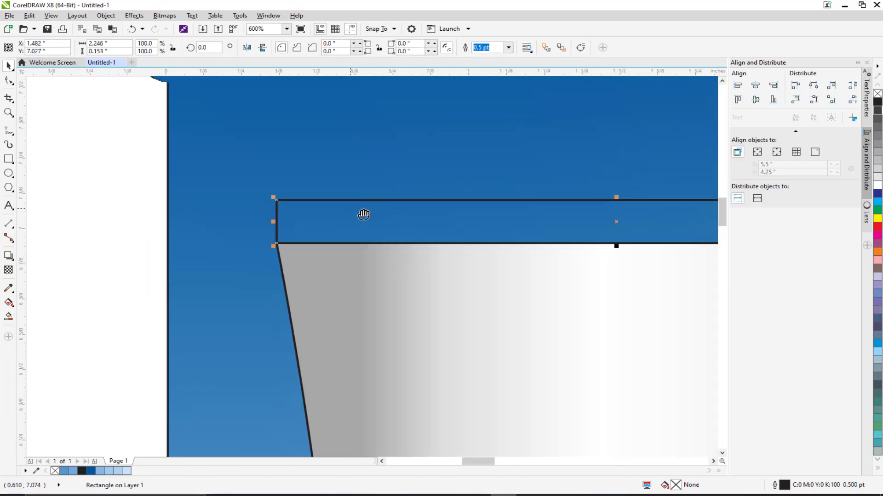
{"action": "left_click_drag", "start_coordinate": [363, 215], "coordinate": [442, 232]}
{"action": "left_click_drag", "start_coordinate": [499, 233], "coordinate": [344, 246]}
{"action": "scroll", "coordinate": [519, 256], "scroll_direction": "down", "scroll_amount": 1}
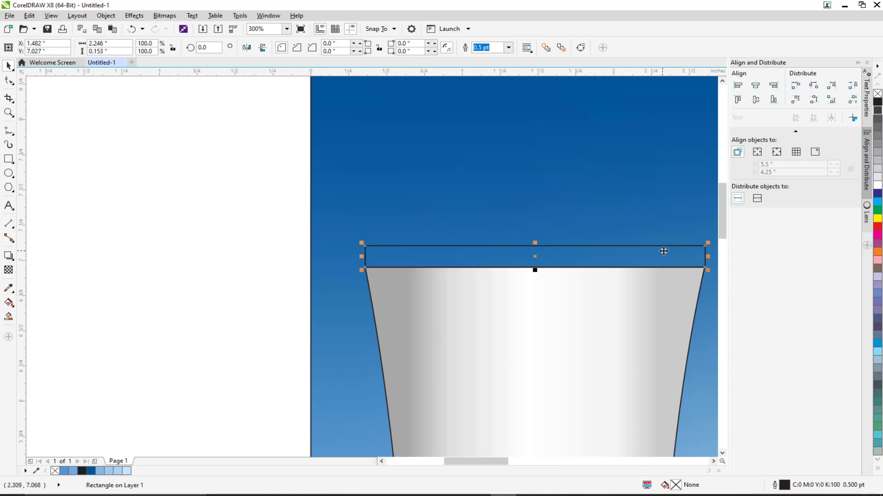
{"action": "left_click_drag", "start_coordinate": [707, 257], "coordinate": [377, 257]}
{"action": "scroll", "coordinate": [362, 260], "scroll_direction": "up", "scroll_amount": 2}
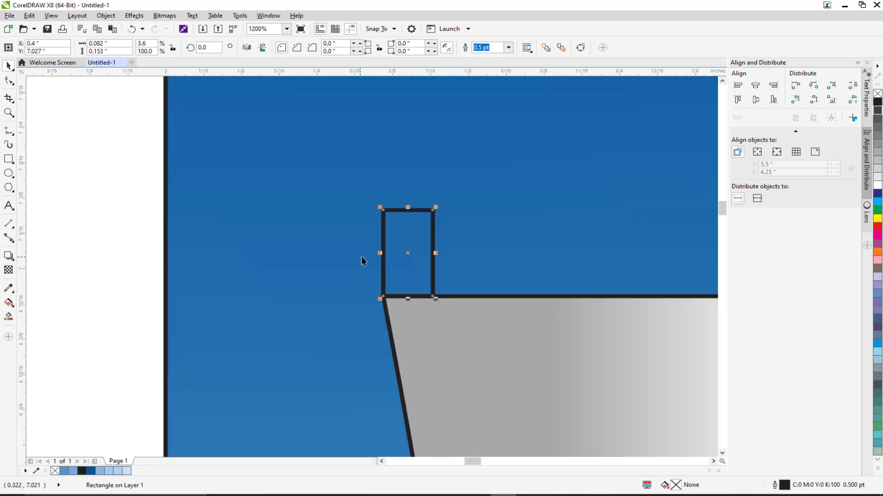
Step: Convert the narrow rectangle to curves, add a node midway along its upper edge and pull it up into a peak
{"action": "left_click", "coordinate": [580, 47]}
{"action": "left_click", "coordinate": [9, 81]}
{"action": "scroll", "coordinate": [394, 190], "scroll_direction": "up", "scroll_amount": 1}
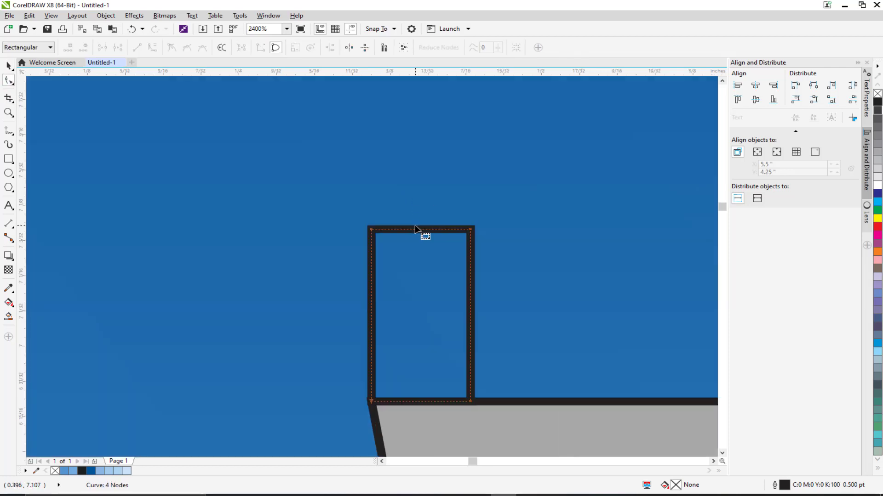
{"action": "double_click", "coordinate": [421, 231]}
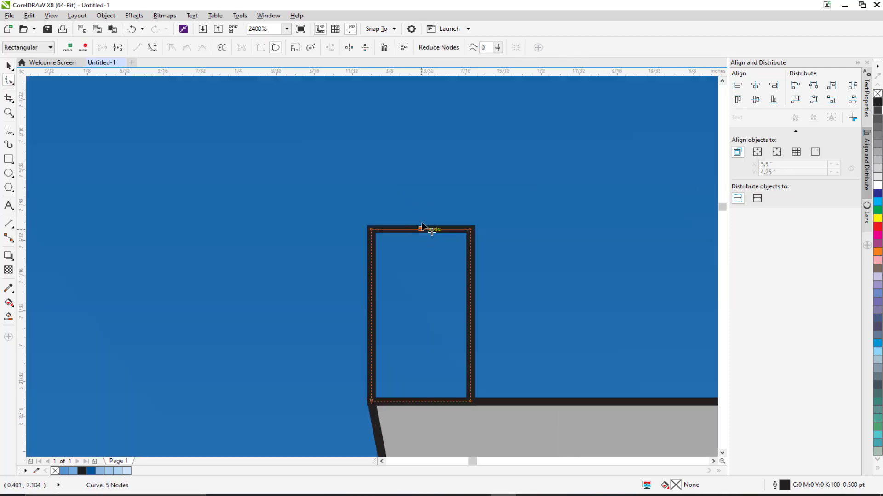
{"action": "left_click_drag", "start_coordinate": [423, 231], "coordinate": [422, 185]}
Step: Convert the peak's two segments to curves and smooth the nodes so the piece gets a rounded tip
{"action": "left_click_drag", "start_coordinate": [335, 146], "coordinate": [563, 283]}
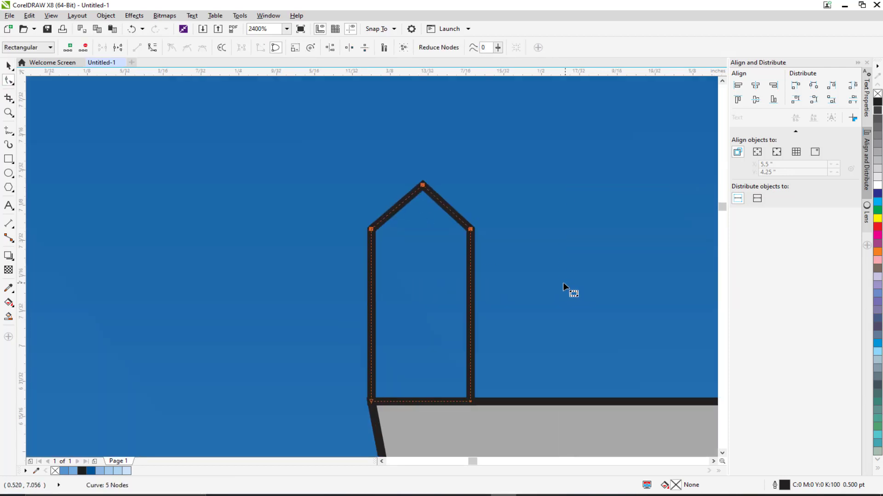
{"action": "left_click", "coordinate": [153, 49]}
{"action": "left_click", "coordinate": [187, 48]}
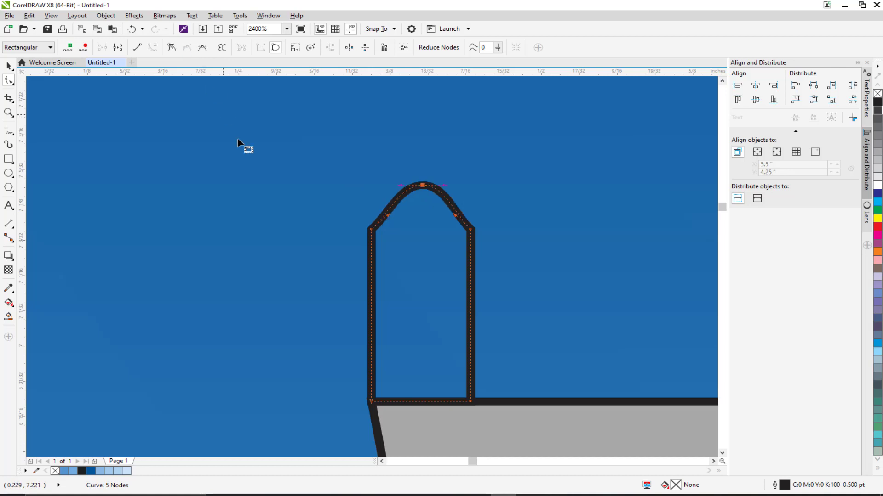
{"action": "left_click", "coordinate": [9, 66]}
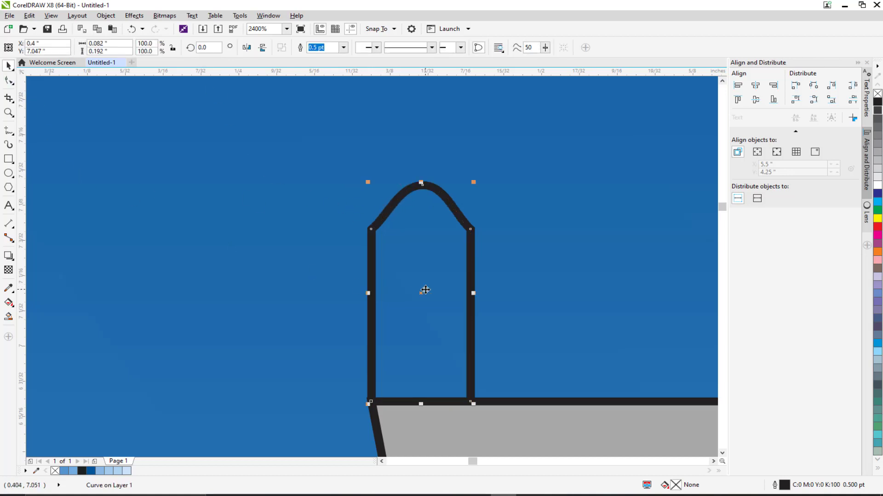
Step: Apply a horizontal black-to-white fountain fill to the rounded piece and add a white node at 45%
{"action": "left_click", "coordinate": [8, 271]}
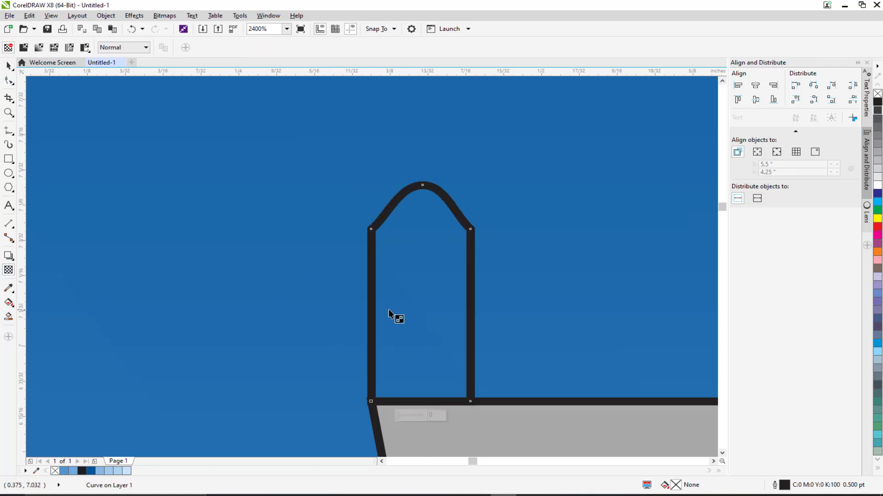
{"action": "left_click", "coordinate": [8, 304]}
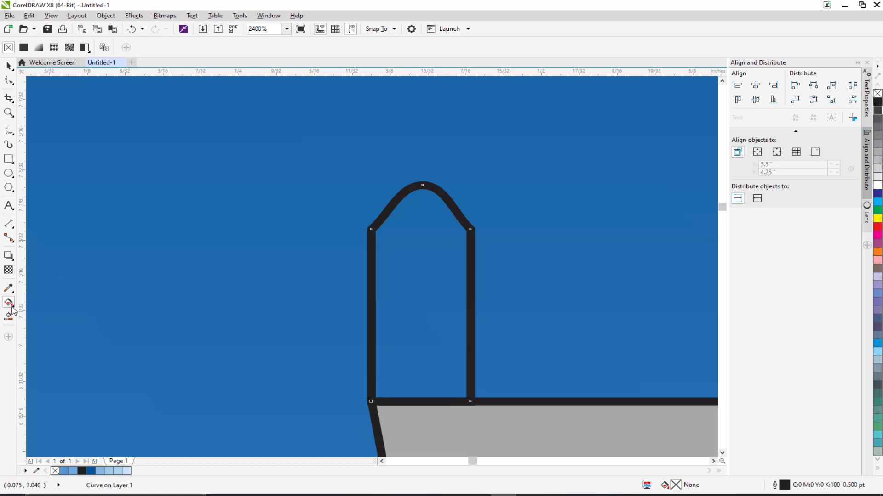
{"action": "left_click", "coordinate": [39, 48]}
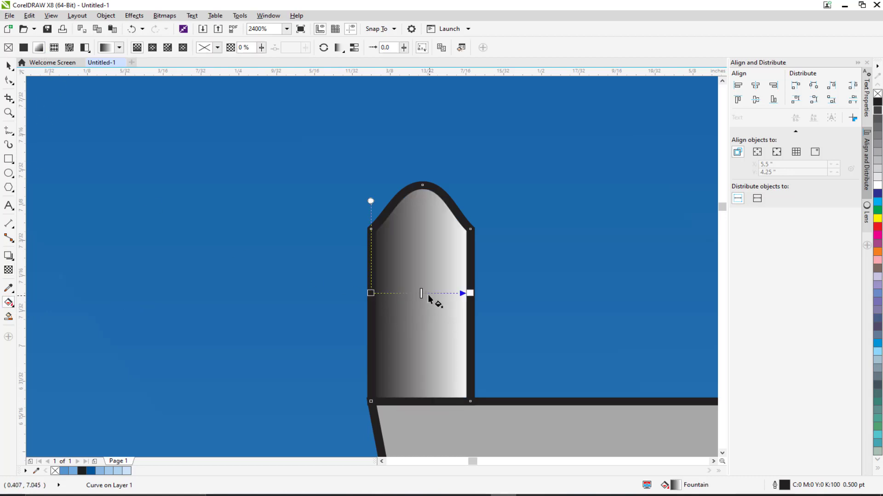
{"action": "double_click", "coordinate": [420, 294]}
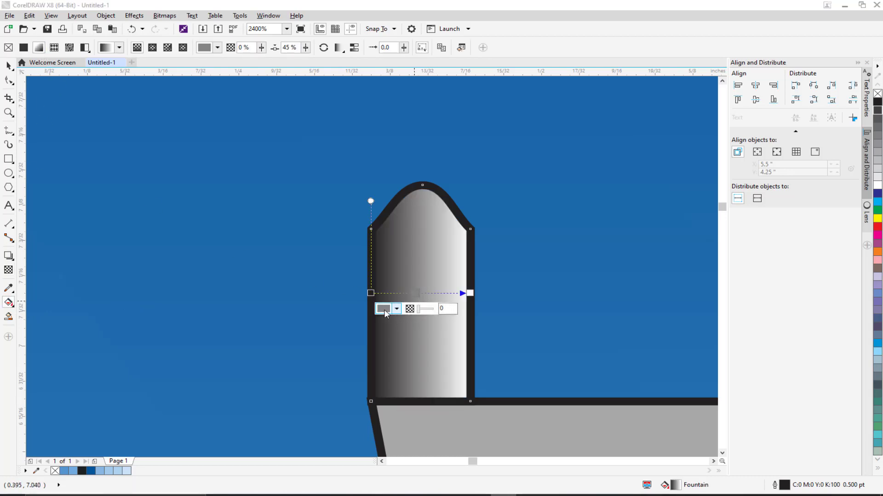
{"action": "left_click", "coordinate": [397, 309]}
{"action": "left_click_drag", "start_coordinate": [396, 379], "coordinate": [366, 289]}
Step: Set the rounded piece's gradient start node to medium gray C56 M47 Y47 K13 and its end node to light gray
{"action": "left_click", "coordinate": [470, 294]}
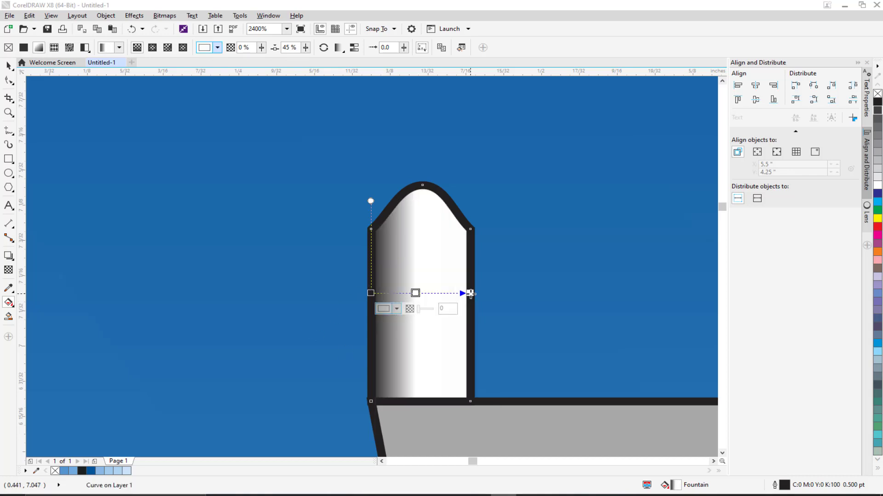
{"action": "left_click", "coordinate": [437, 311]}
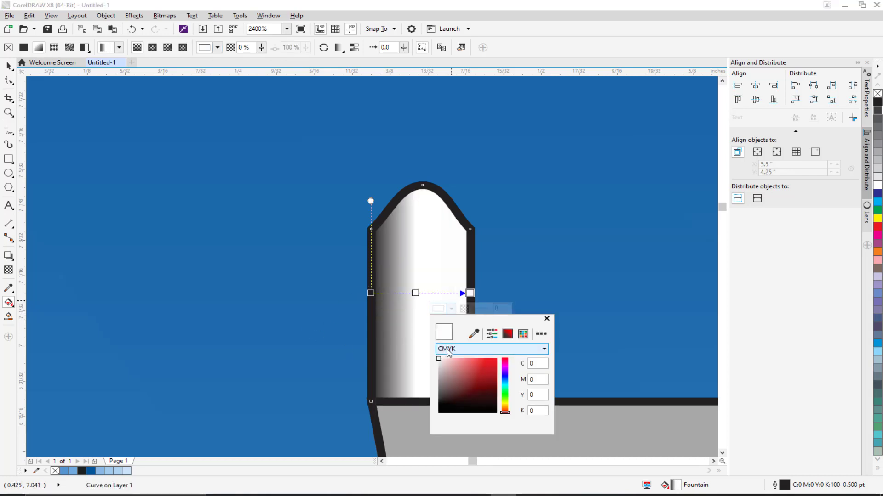
{"action": "left_click", "coordinate": [438, 365]}
{"action": "left_click", "coordinate": [370, 295]}
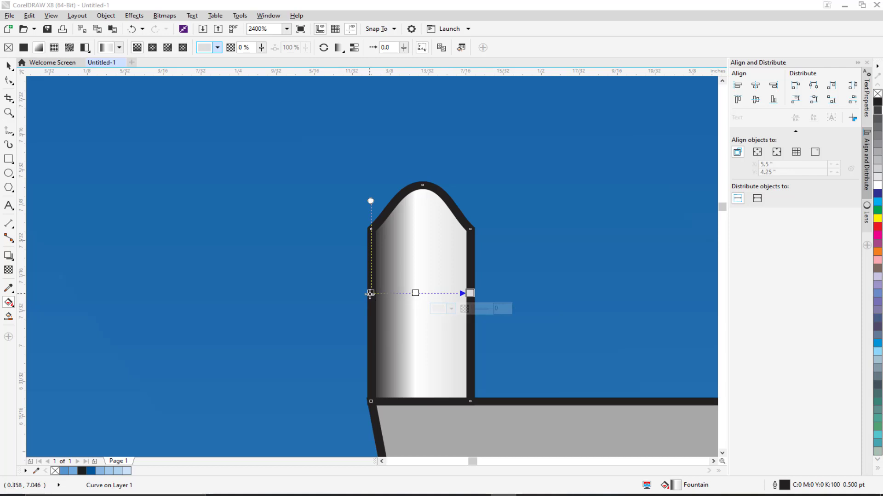
{"action": "left_click", "coordinate": [339, 308]}
{"action": "left_click_drag", "start_coordinate": [346, 367], "coordinate": [328, 379]}
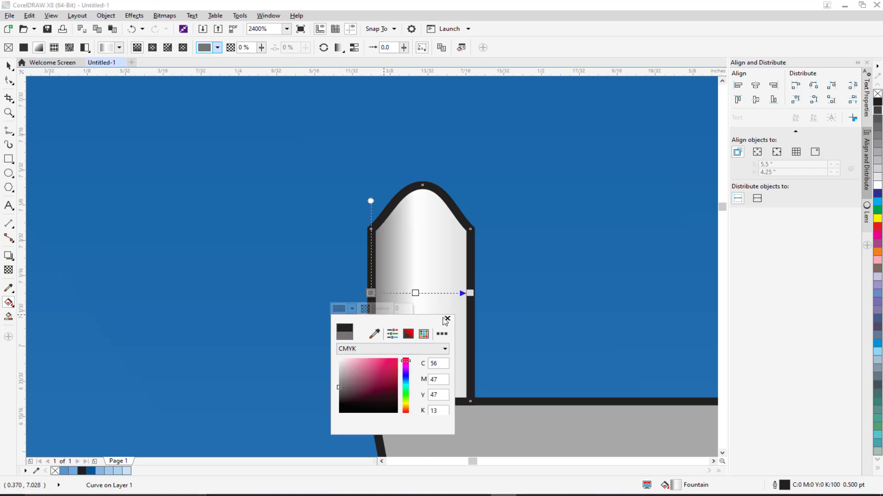
{"action": "left_click", "coordinate": [470, 293]}
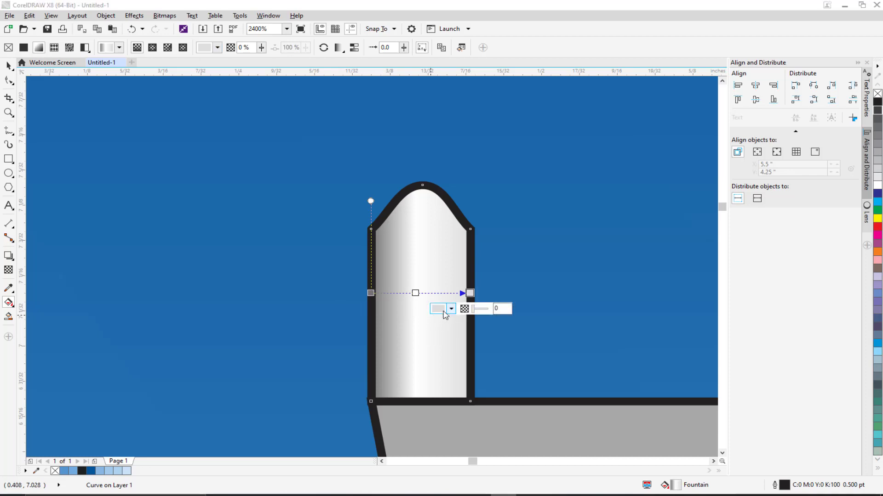
{"action": "left_click", "coordinate": [441, 308]}
Step: Remove the outline from the rounded ridge piece while keeping its gradient fill
{"action": "left_click", "coordinate": [9, 68]}
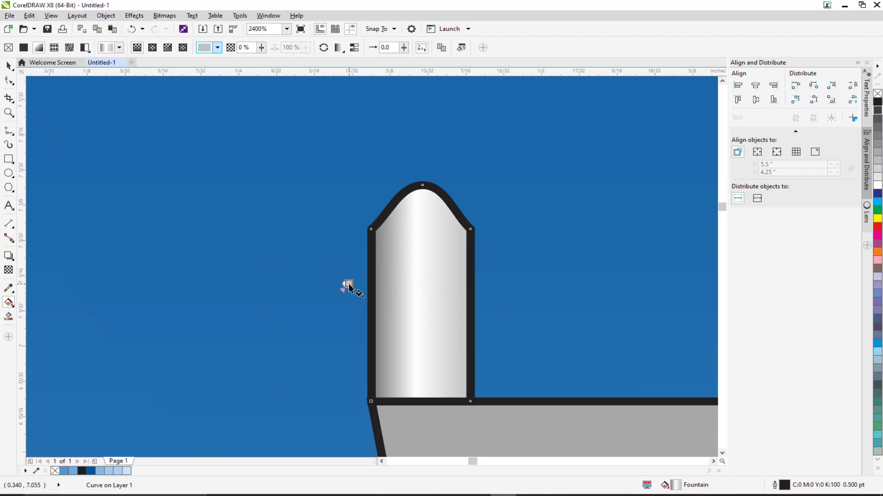
{"action": "scroll", "coordinate": [351, 300], "scroll_direction": "down", "scroll_amount": 2}
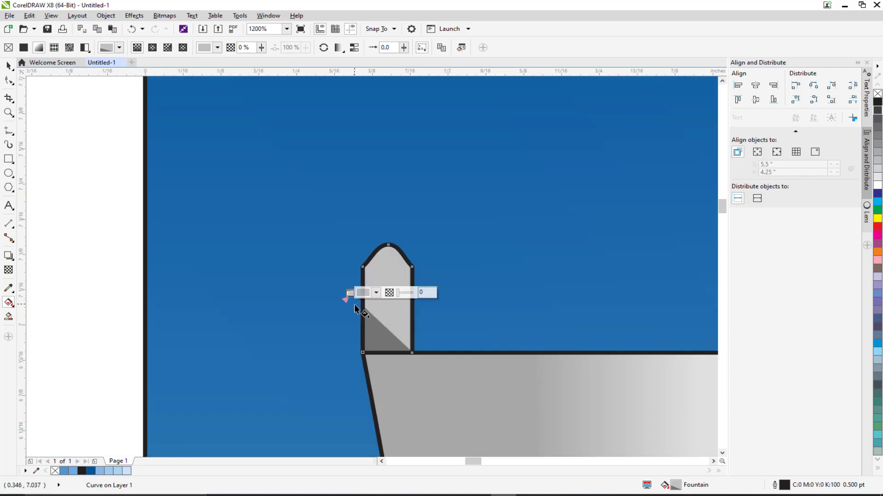
{"action": "left_click", "coordinate": [8, 66]}
{"action": "left_click", "coordinate": [8, 81]}
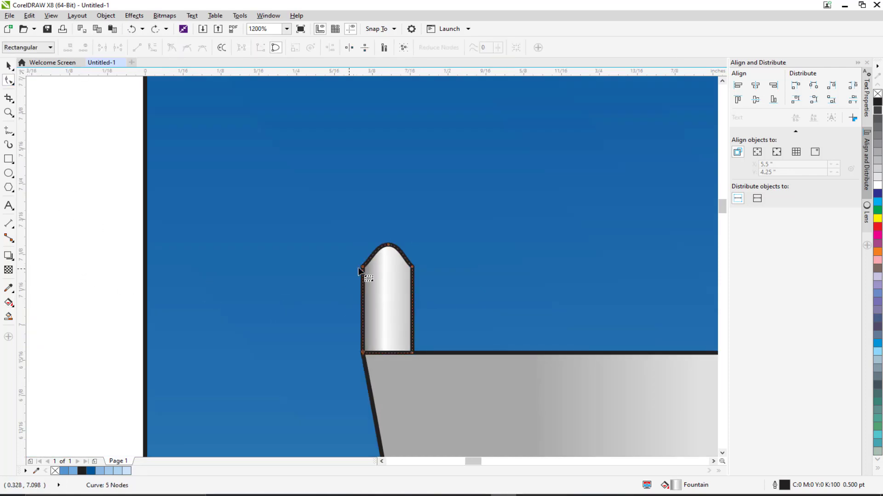
{"action": "left_click", "coordinate": [55, 472]}
{"action": "key", "text": "ctrl+z"}
{"action": "right_click", "coordinate": [55, 472]}
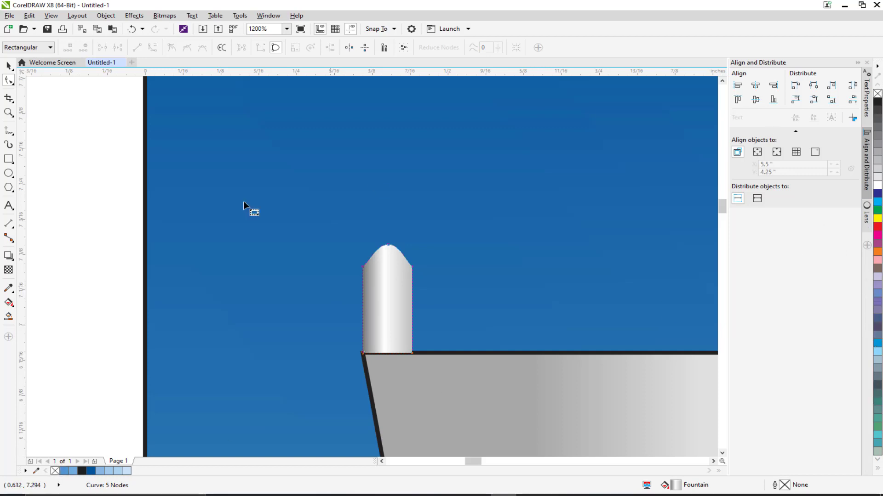
{"action": "scroll", "coordinate": [258, 225], "scroll_direction": "down", "scroll_amount": 2}
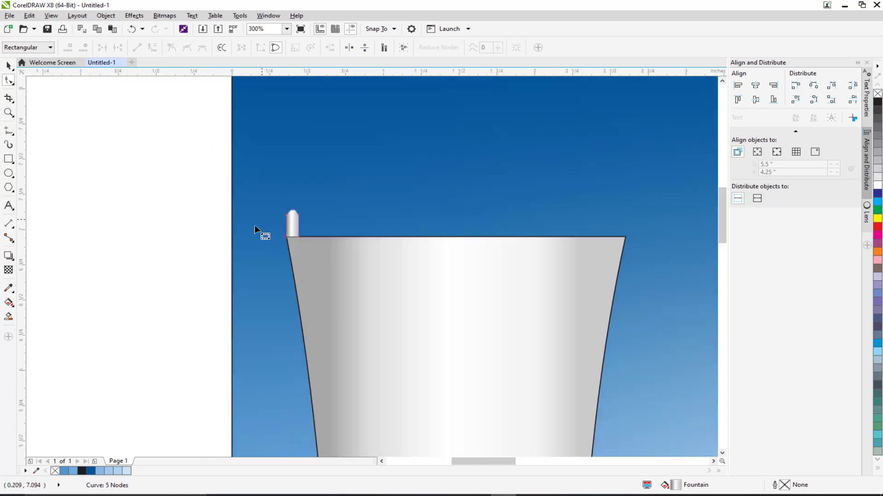
Step: Select the whole tube, including body, base and ridge piece, and remove the outline from all its parts
{"action": "left_click", "coordinate": [7, 67]}
{"action": "scroll", "coordinate": [276, 225], "scroll_direction": "down", "scroll_amount": 2}
{"action": "left_click_drag", "start_coordinate": [236, 145], "coordinate": [432, 378]}
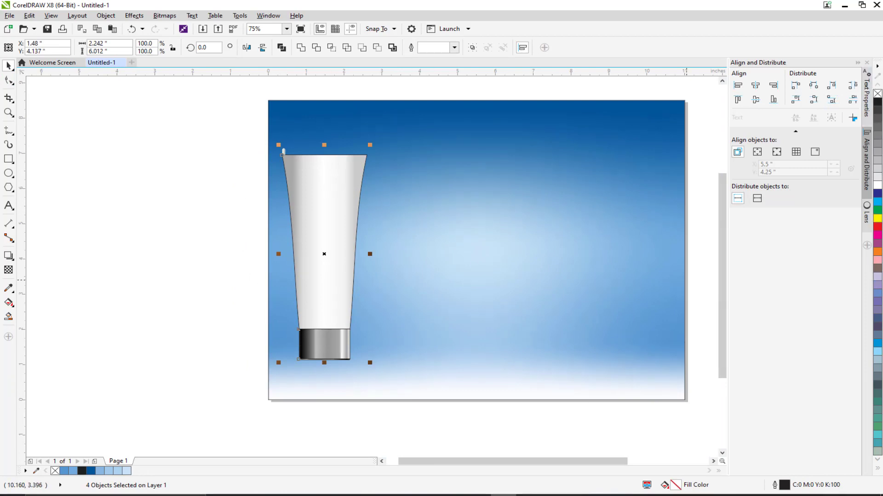
{"action": "right_click", "coordinate": [877, 93]}
{"action": "left_click", "coordinate": [152, 207]}
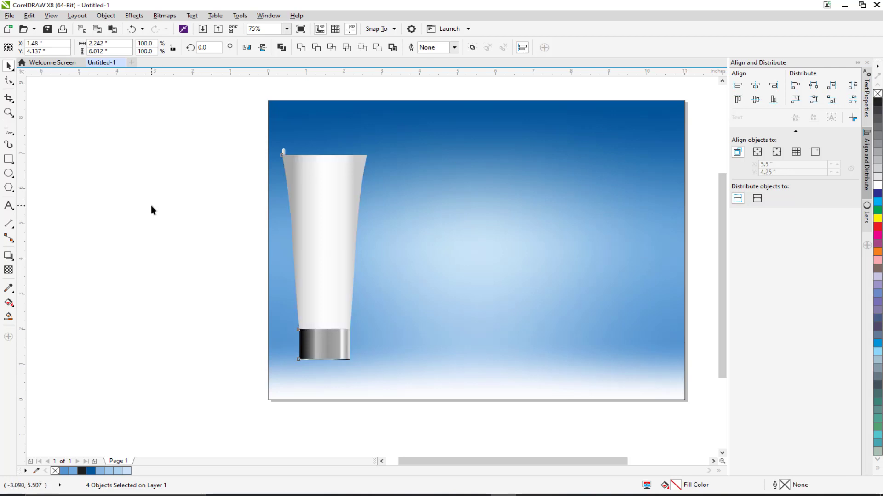
{"action": "scroll", "coordinate": [324, 241], "scroll_direction": "up", "scroll_amount": 1}
{"action": "scroll", "coordinate": [368, 207], "scroll_direction": "down", "scroll_amount": 1}
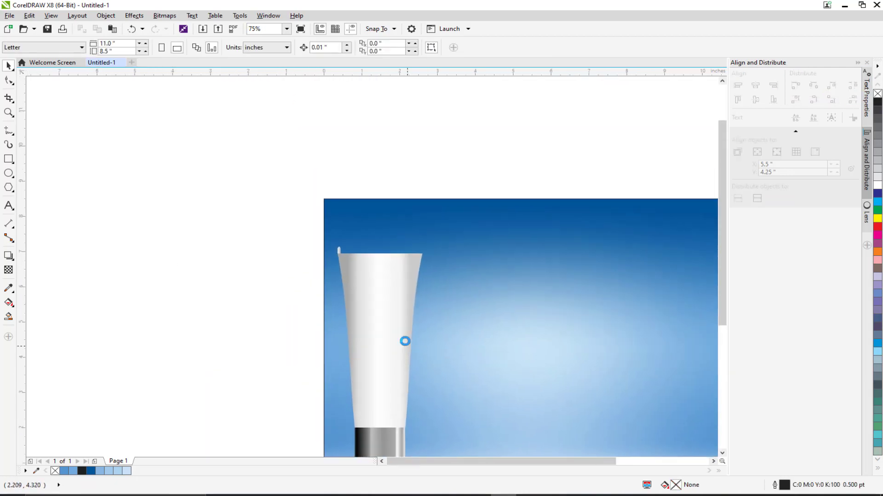
Step: Place a copy of the ridge piece directly beside the original so their sides touch
{"action": "scroll", "coordinate": [361, 268], "scroll_direction": "up", "scroll_amount": 3}
{"action": "left_click", "coordinate": [271, 255]}
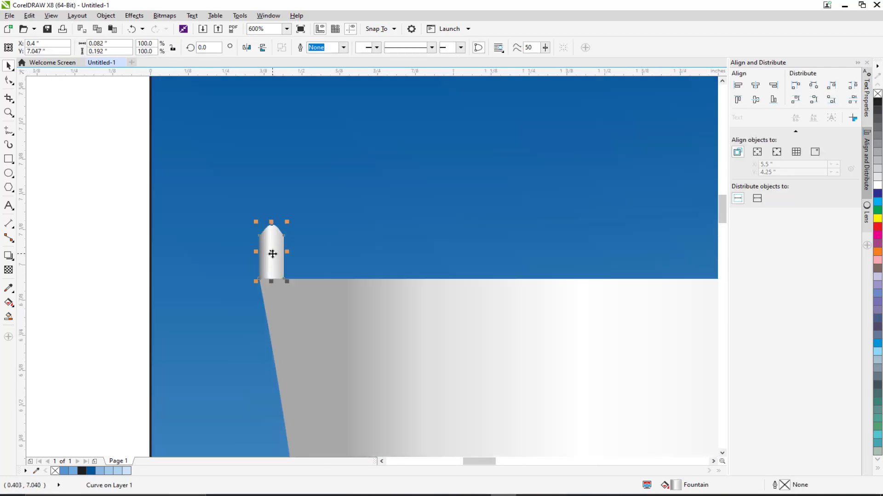
{"action": "left_click_drag", "start_coordinate": [273, 264], "coordinate": [298, 257]}
{"action": "right_click", "coordinate": [297, 263]}
{"action": "scroll", "coordinate": [294, 255], "scroll_direction": "up", "scroll_amount": 1}
{"action": "scroll", "coordinate": [294, 256], "scroll_direction": "up", "scroll_amount": 2}
{"action": "scroll", "coordinate": [301, 257], "scroll_direction": "down", "scroll_amount": 3}
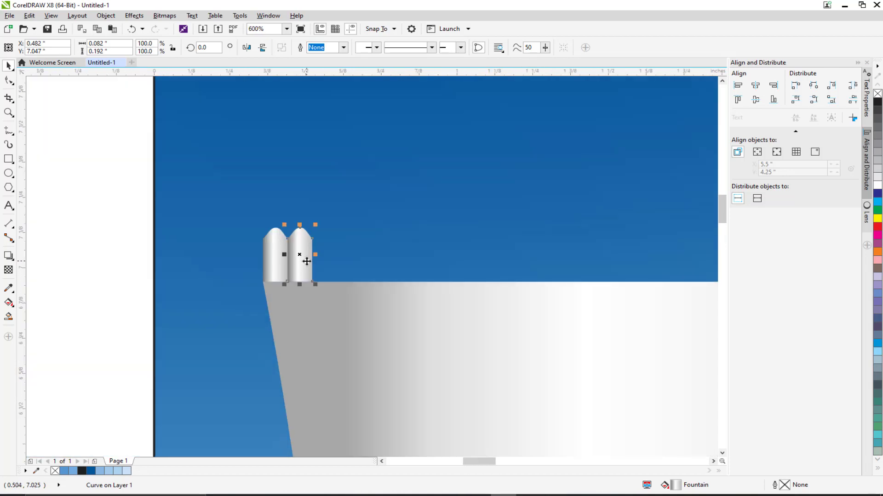
Step: Repeat the duplication until a row of 28 ridges spans the tube's full upper edge
{"action": "key", "text": "ctrl+r"}
{"action": "key", "text": "ctrl+r"}
{"action": "key", "text": "ctrl+r"}
{"action": "key", "text": "ctrl+r"}
{"action": "key", "text": "ctrl+r"}
{"action": "key", "text": "ctrl+r"}
{"action": "key", "text": "ctrl+r"}
{"action": "key", "text": "ctrl+r"}
{"action": "key", "text": "ctrl+r"}
{"action": "key", "text": "ctrl+r"}
{"action": "key", "text": "ctrl+r"}
{"action": "key", "text": "ctrl+r"}
{"action": "key", "text": "ctrl+r"}
{"action": "key", "text": "ctrl+r"}
{"action": "key", "text": "ctrl+r"}
{"action": "key", "text": "ctrl+r"}
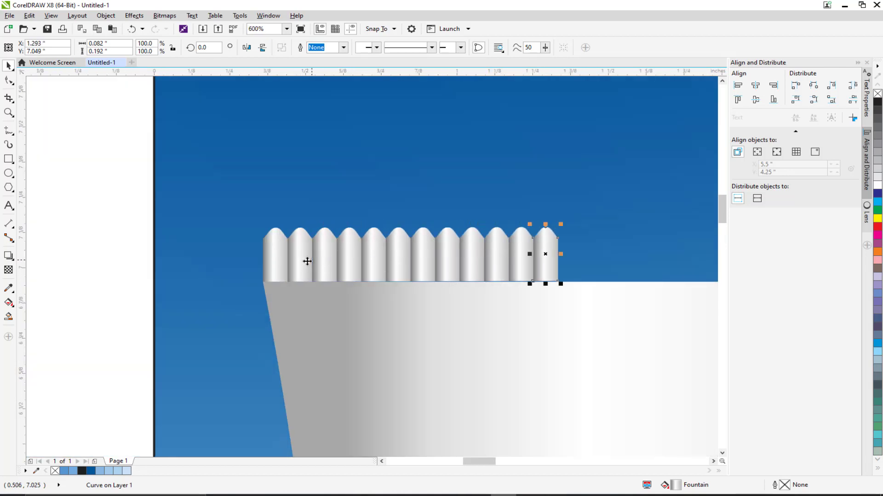
{"action": "scroll", "coordinate": [310, 262], "scroll_direction": "down", "scroll_amount": 1}
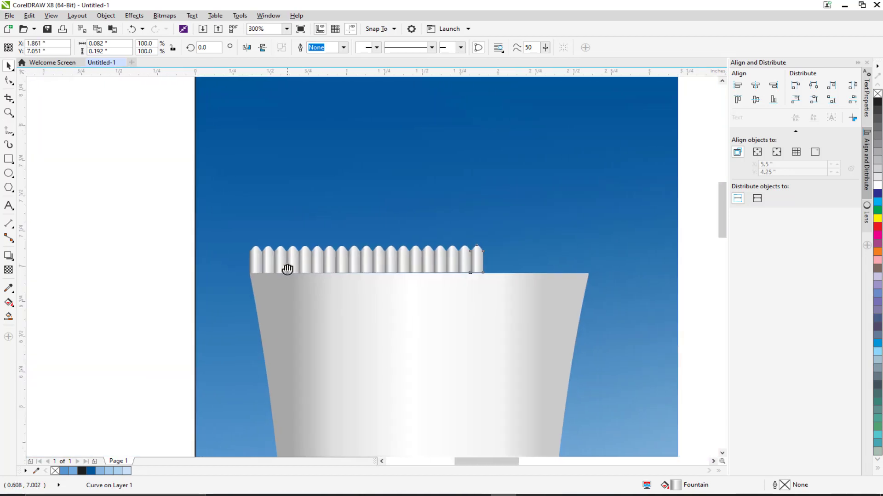
{"action": "key", "text": "ctrl+r"}
{"action": "key", "text": "ctrl+r"}
{"action": "key", "text": "ctrl+r"}
{"action": "key", "text": "ctrl+r"}
{"action": "key", "text": "ctrl+r"}
{"action": "key", "text": "ctrl+r"}
{"action": "key", "text": "ctrl+r"}
{"action": "key", "text": "ctrl+r"}
{"action": "key", "text": "ctrl+r"}
{"action": "key", "text": "ctrl+r"}
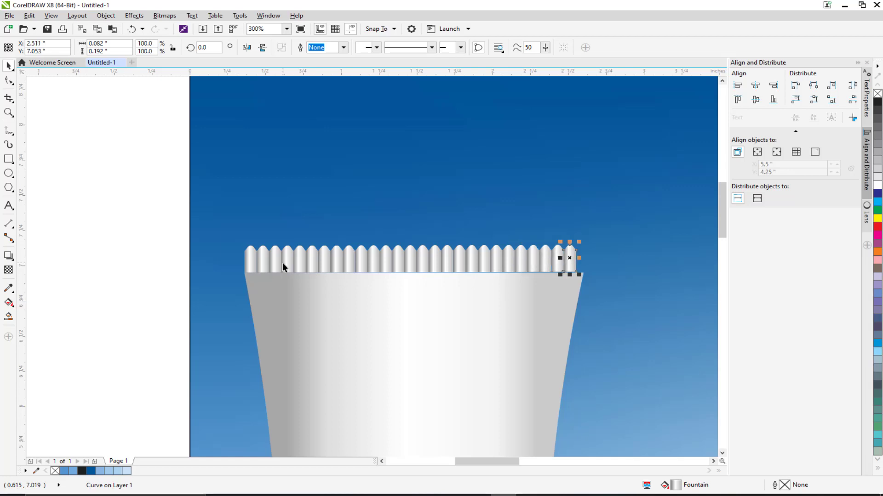
Step: Align all the ridges by their bottom edges and shrink the row to about 2.241 by 0.114 inches to fit the tube's upper edge
{"action": "left_click_drag", "start_coordinate": [130, 212], "coordinate": [646, 297]}
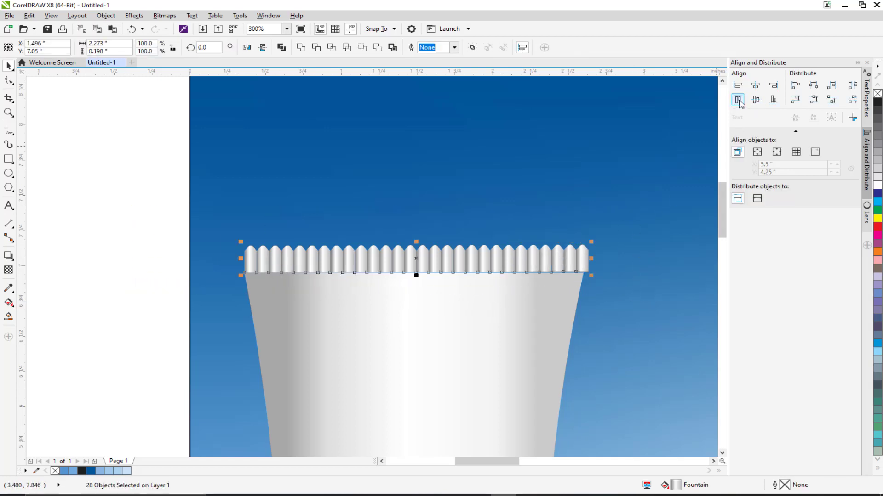
{"action": "left_click", "coordinate": [773, 100]}
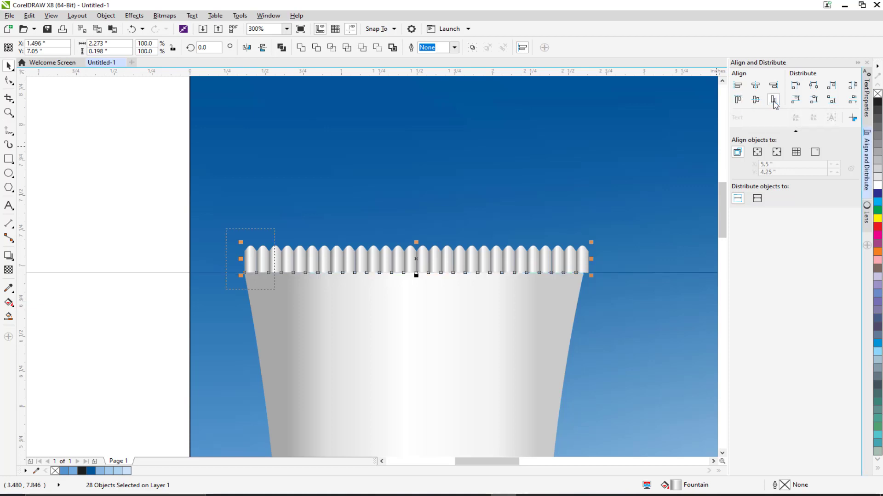
{"action": "scroll", "coordinate": [412, 257], "scroll_direction": "up", "scroll_amount": 1}
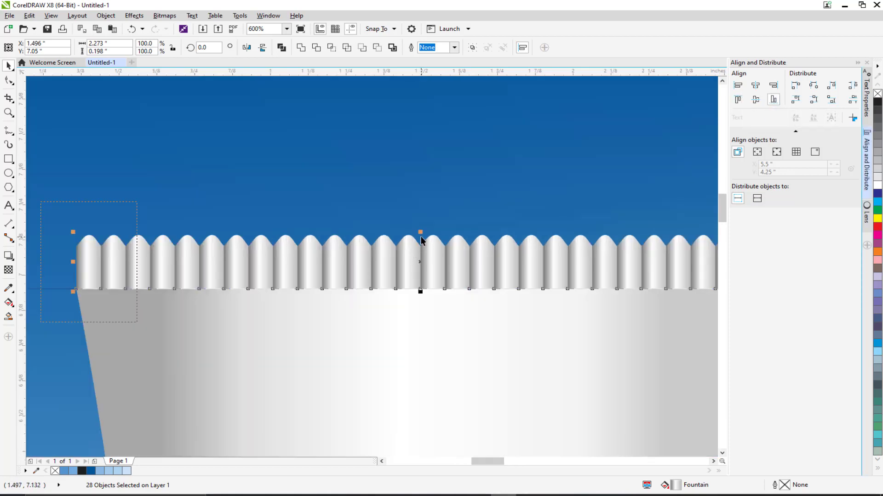
{"action": "left_click_drag", "start_coordinate": [420, 234], "coordinate": [151, 279]}
{"action": "scroll", "coordinate": [514, 279], "scroll_direction": "up", "scroll_amount": 1}
{"action": "scroll", "coordinate": [516, 277], "scroll_direction": "up", "scroll_amount": 2}
{"action": "left_click_drag", "start_coordinate": [536, 274], "coordinate": [500, 274]}
{"action": "scroll", "coordinate": [445, 299], "scroll_direction": "down", "scroll_amount": 3}
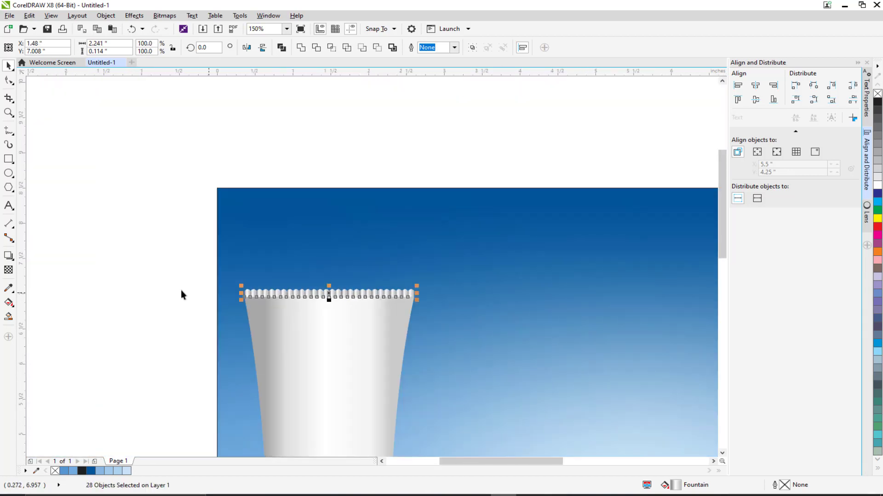
{"action": "scroll", "coordinate": [180, 290], "scroll_direction": "down", "scroll_amount": 1}
{"action": "left_click", "coordinate": [140, 282]}
Step: Select all parts of the tube, including the ridge row, the body and the metallic base
{"action": "left_click_drag", "start_coordinate": [268, 296], "coordinate": [291, 207]}
{"action": "scroll", "coordinate": [384, 272], "scroll_direction": "down", "scroll_amount": 1}
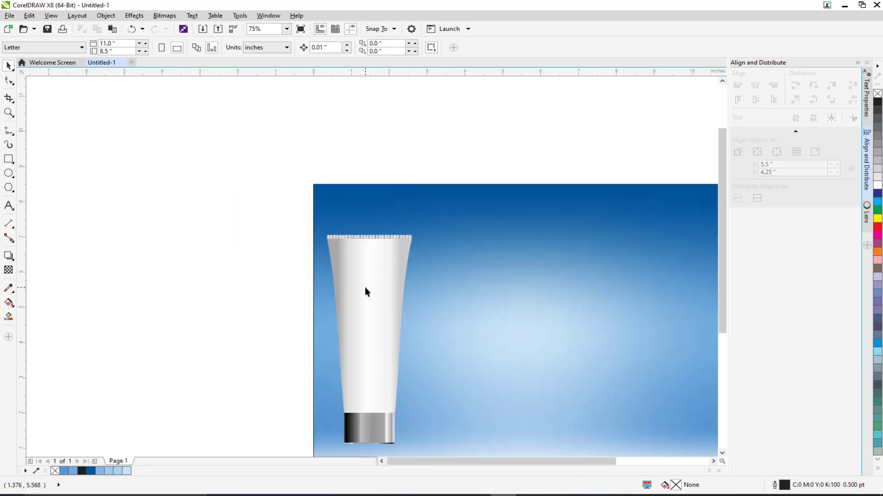
{"action": "left_click_drag", "start_coordinate": [365, 288], "coordinate": [376, 237]}
{"action": "left_click_drag", "start_coordinate": [268, 167], "coordinate": [503, 429]}
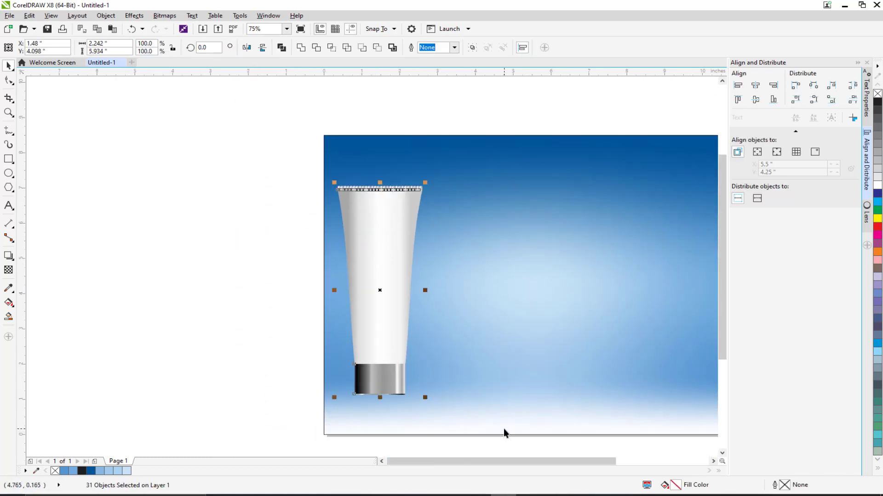
{"action": "left_click_drag", "start_coordinate": [435, 304], "coordinate": [318, 288]}
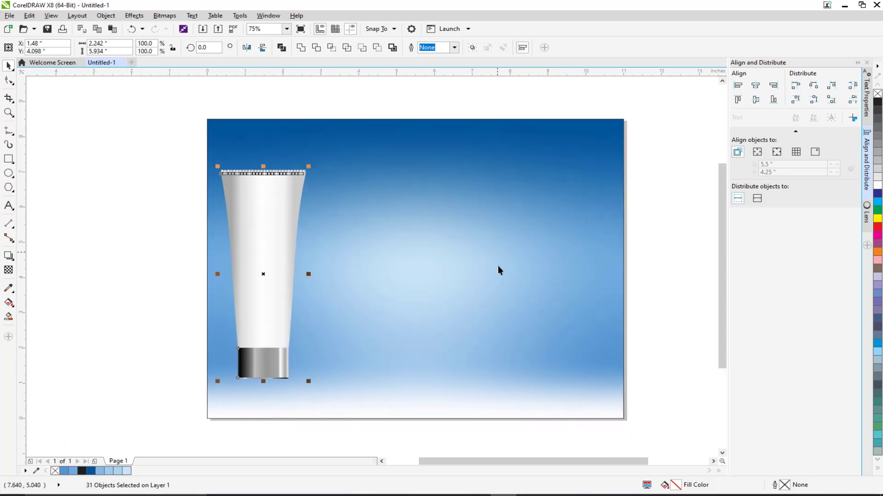
{"action": "left_click_drag", "start_coordinate": [337, 310], "coordinate": [245, 300]}
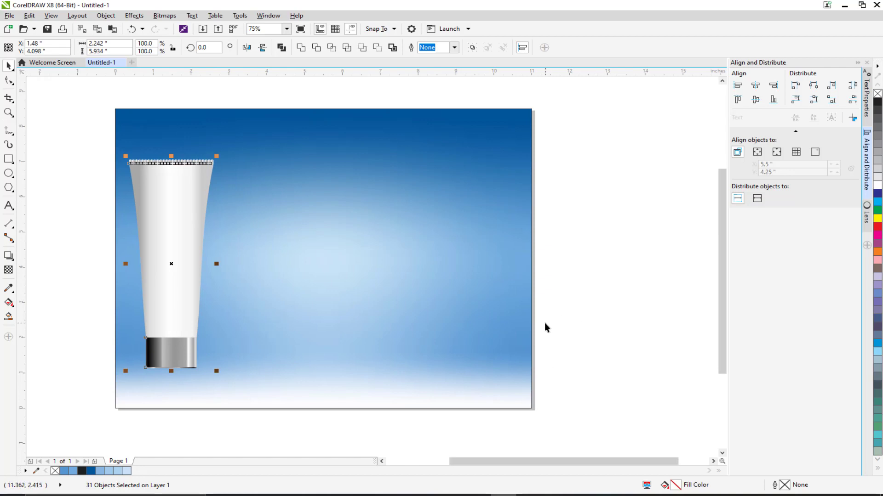